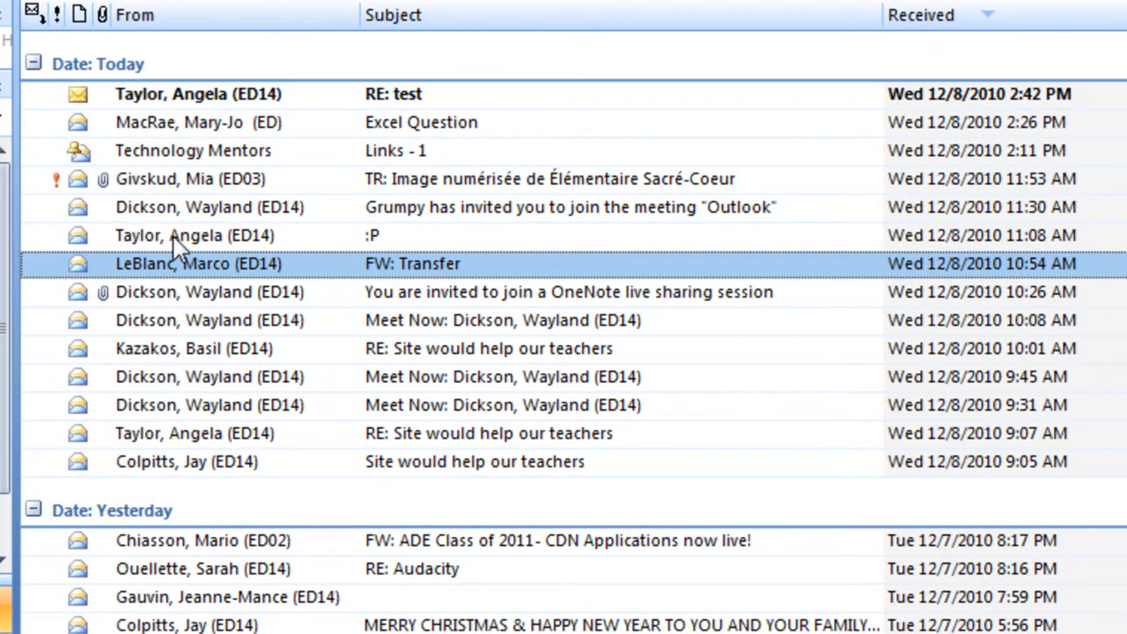
# - Select the newest message and sort the inbox by sender
pyautogui.click(195, 95)
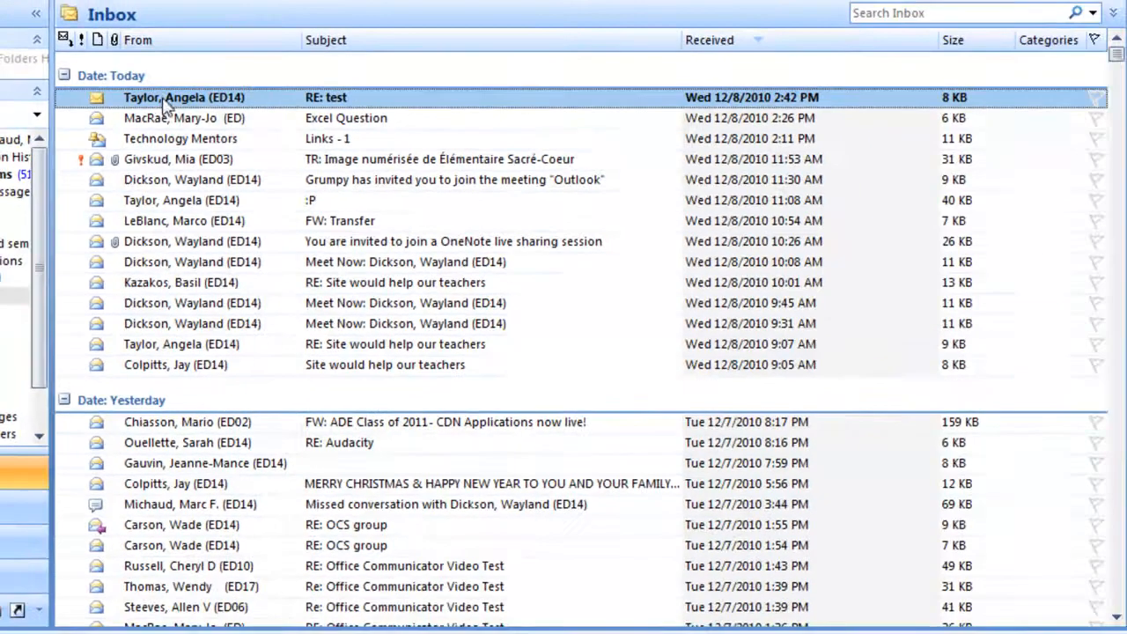
pyautogui.click(167, 39)
# - Scroll through the sender groups to review all messages from the selected sender
pyautogui.scroll(-5, 204, 256)
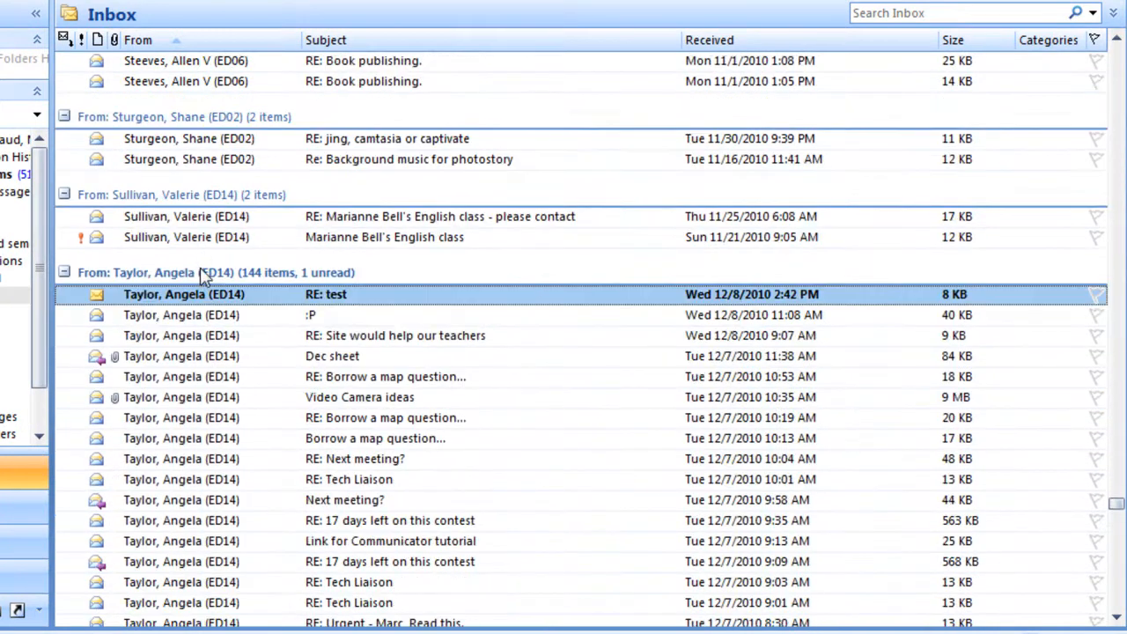
pyautogui.scroll(-3, 177, 238)
pyautogui.scroll(-3, 283, 185)
pyautogui.scroll(15, 284, 185)
pyautogui.scroll(-12, 211, 219)
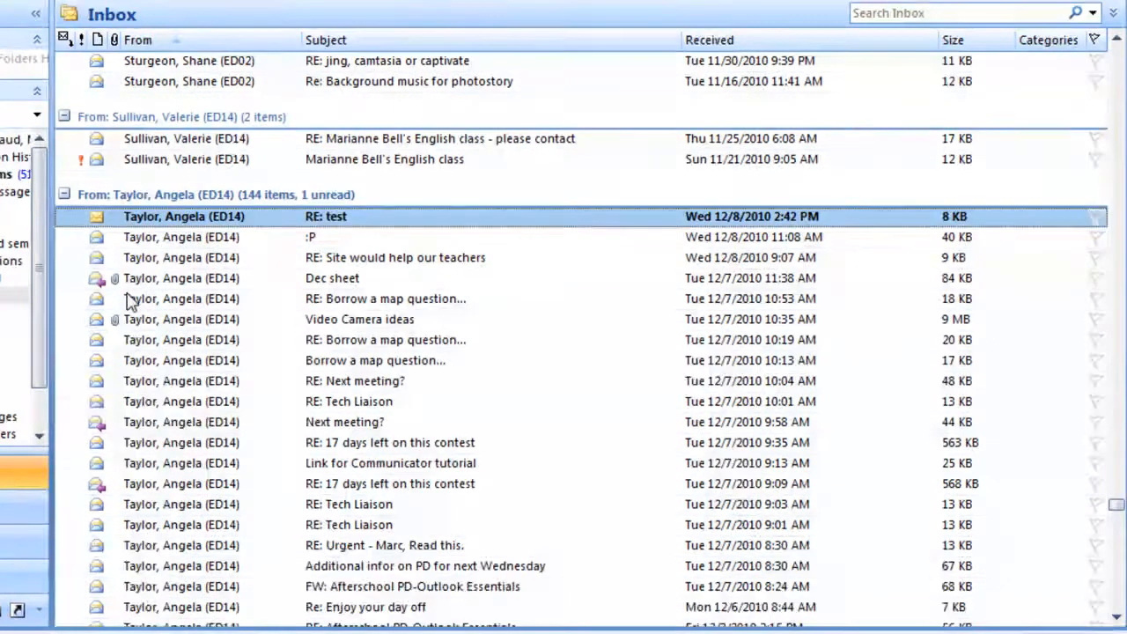
pyautogui.scroll(-1, 129, 300)
pyautogui.scroll(-1, 158, 170)
pyautogui.scroll(2, 162, 179)
pyautogui.scroll(-2, 164, 181)
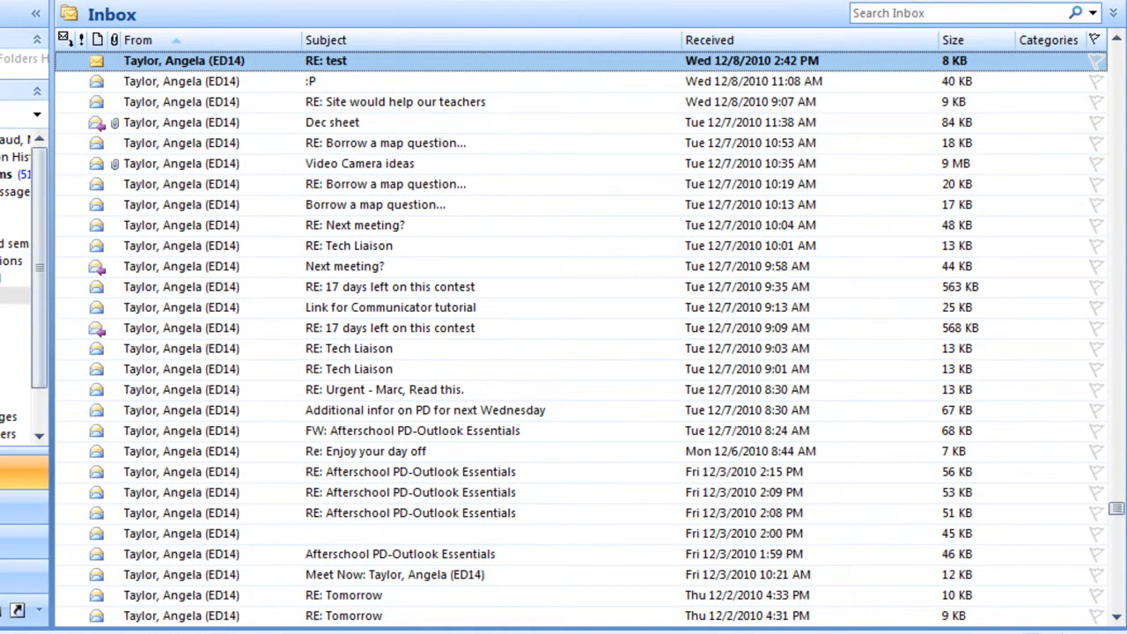
pyautogui.scroll(6, 727, 440)
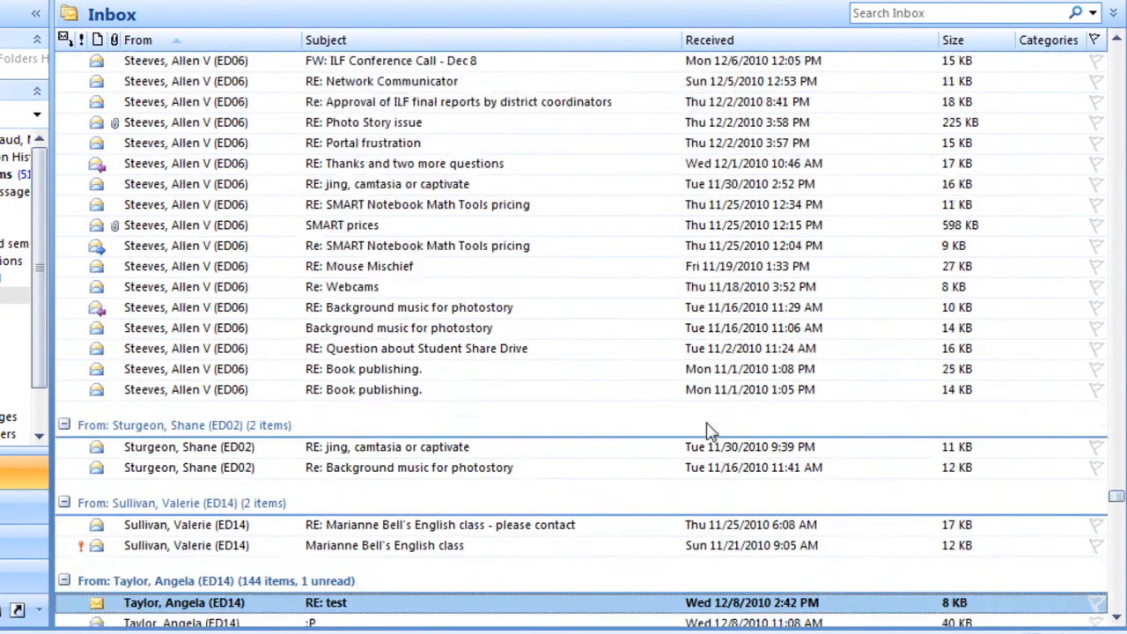
pyautogui.scroll(-3, 368, 423)
pyautogui.scroll(-10, 290, 305)
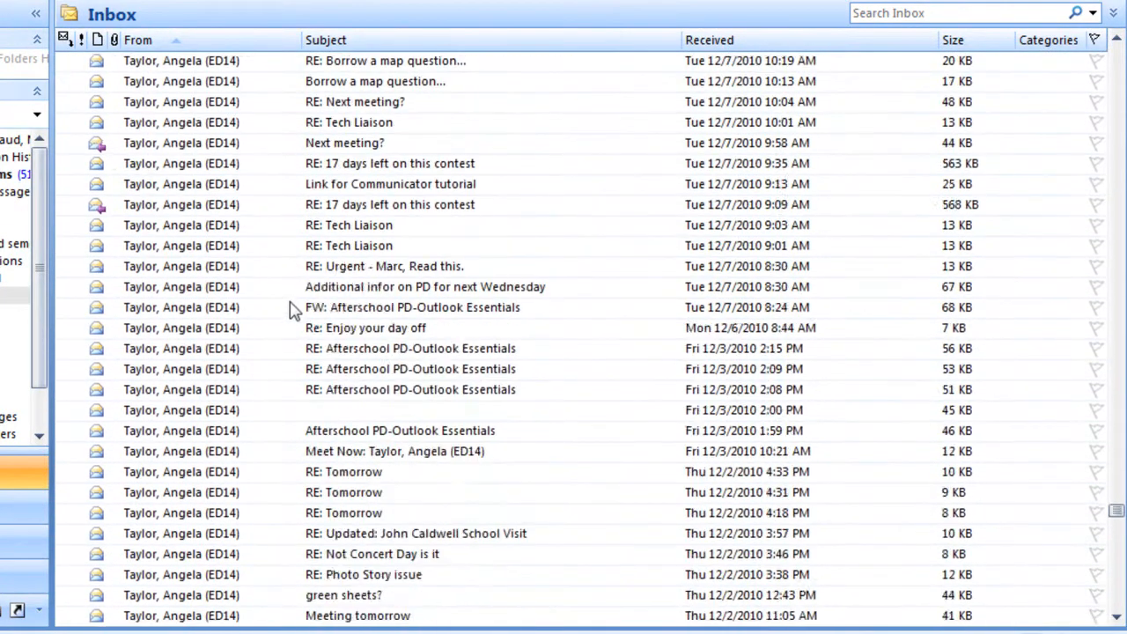
pyautogui.scroll(-7, 293, 310)
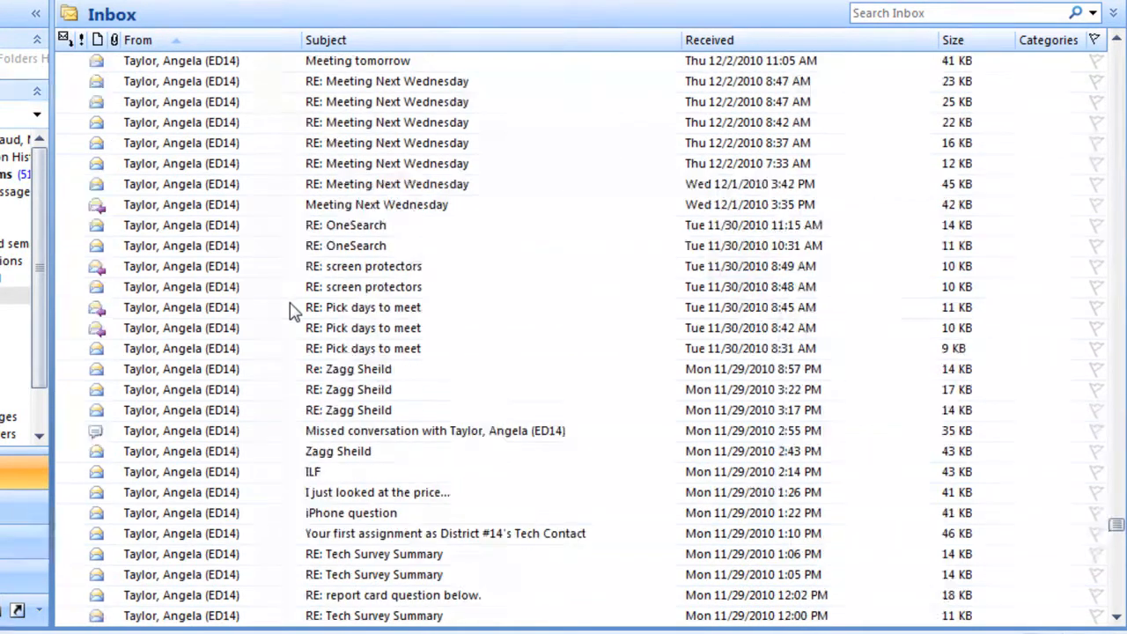
pyautogui.scroll(-6, 300, 276)
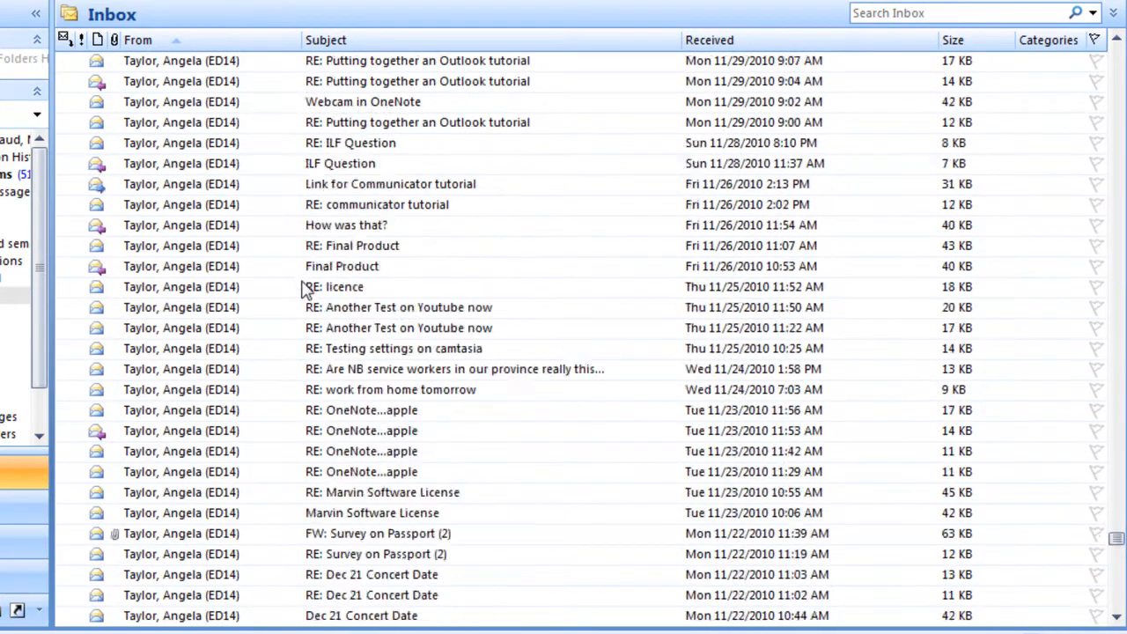
pyautogui.scroll(9, 302, 280)
pyautogui.scroll(-6, 304, 286)
pyautogui.scroll(-2, 306, 295)
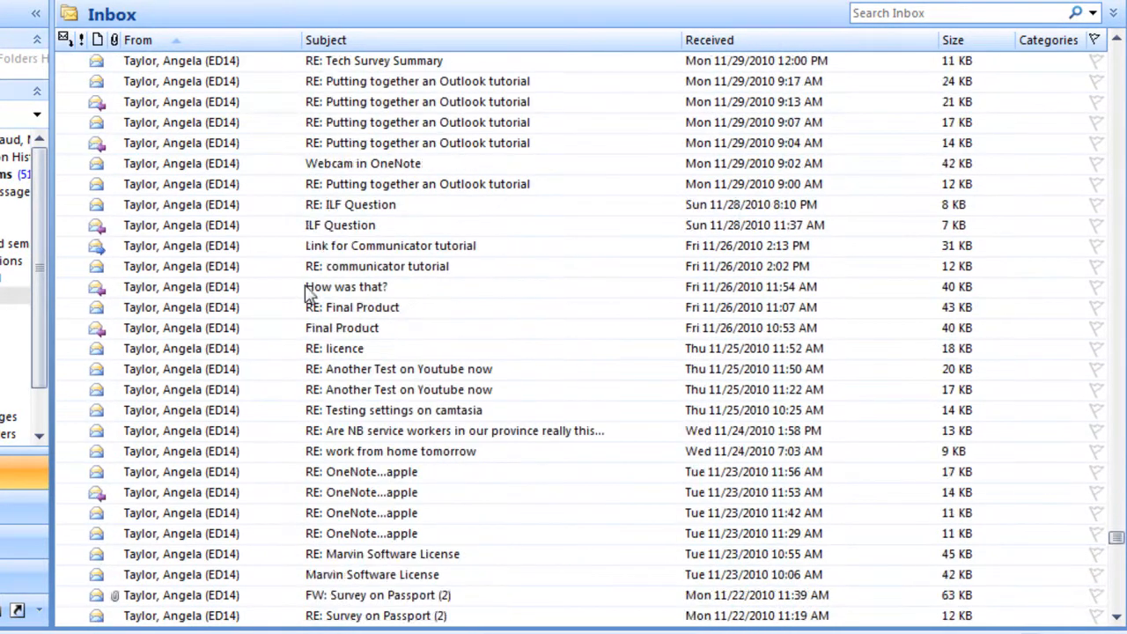
pyautogui.scroll(5, 307, 264)
pyautogui.scroll(4, 308, 249)
pyautogui.scroll(3, 306, 251)
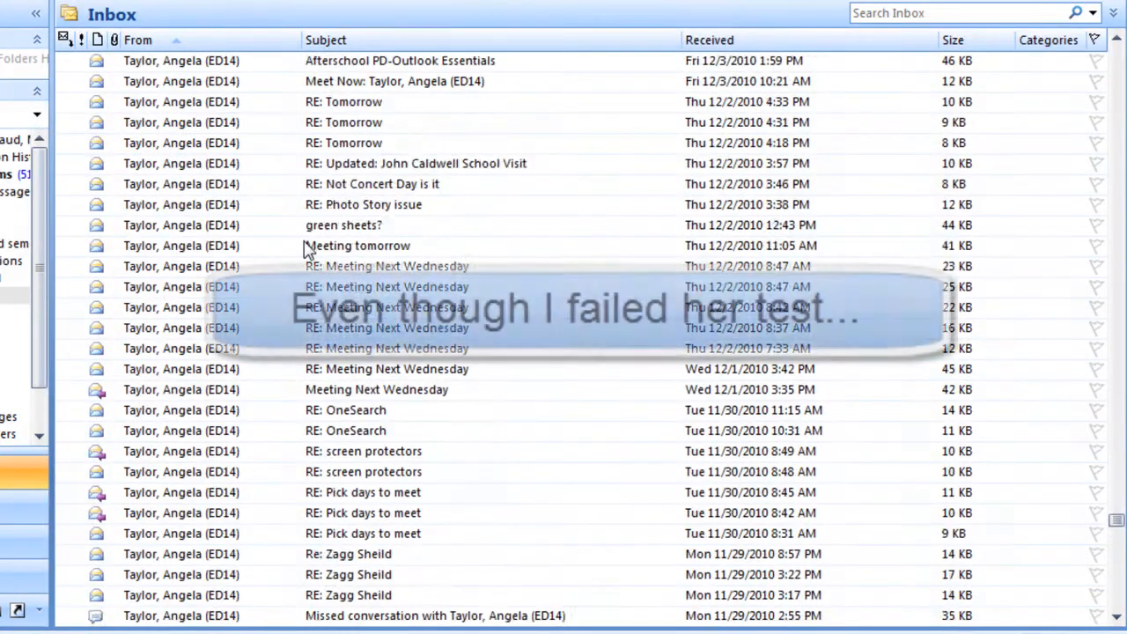
pyautogui.scroll(-5, 301, 257)
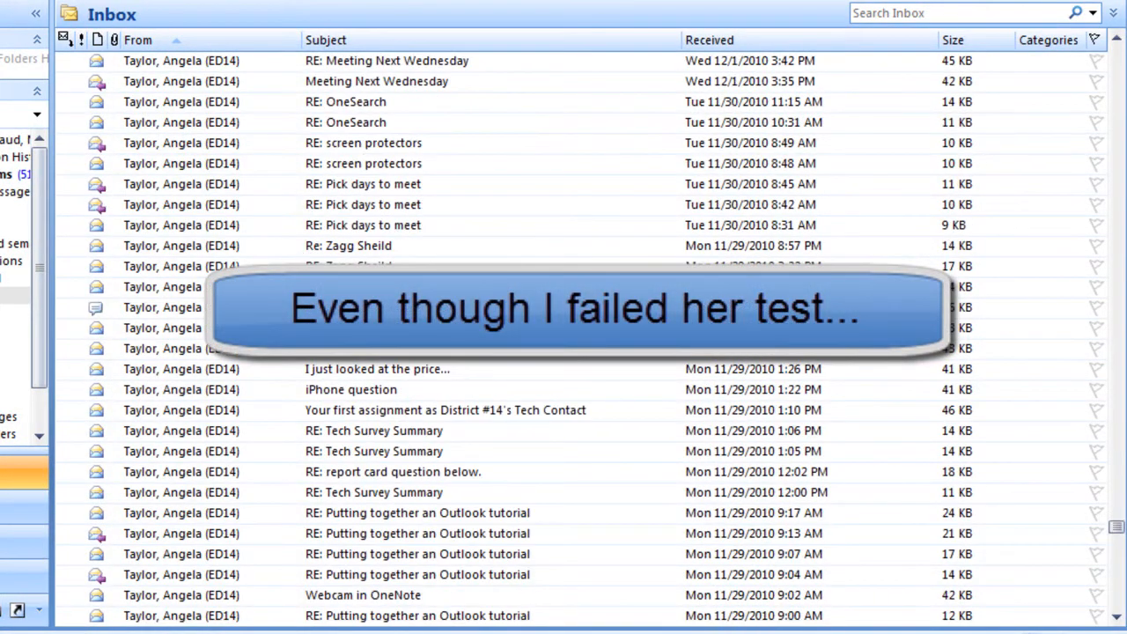
pyautogui.scroll(20, 467, 238)
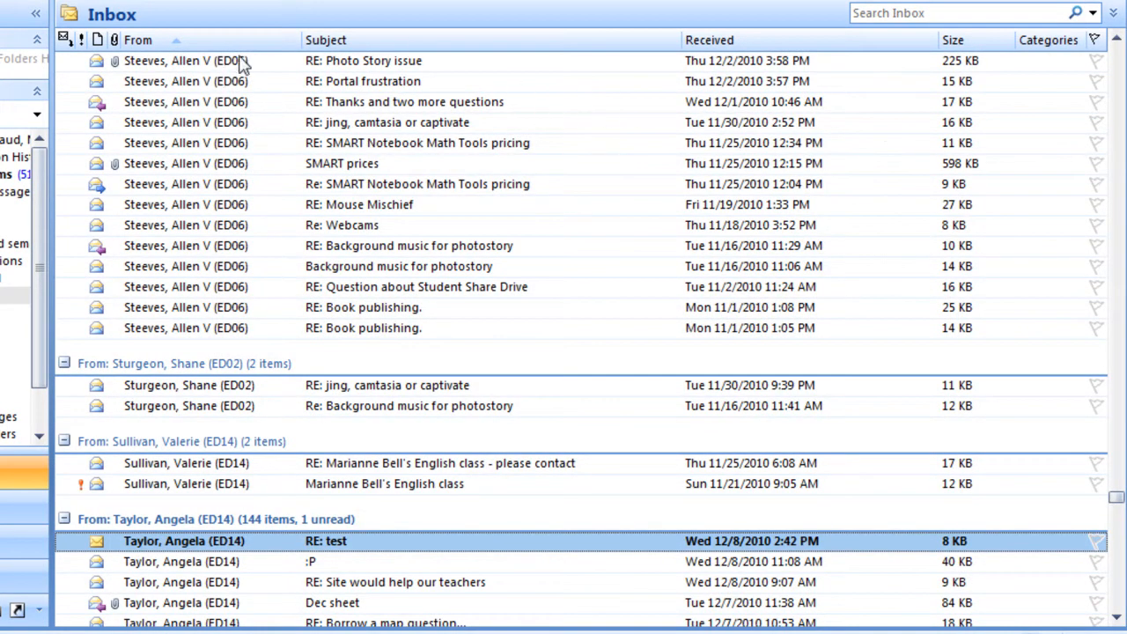
# - Sort the inbox back by received date
pyautogui.moveTo(1116, 500); pyautogui.dragTo(1116, 54)
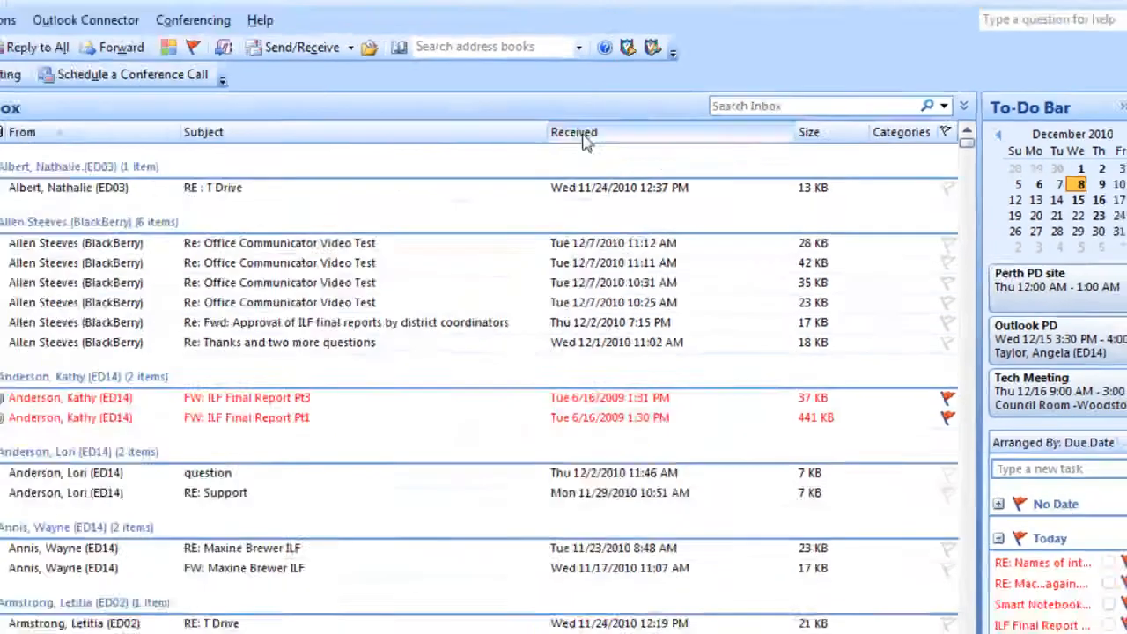
pyautogui.click(379, 156)
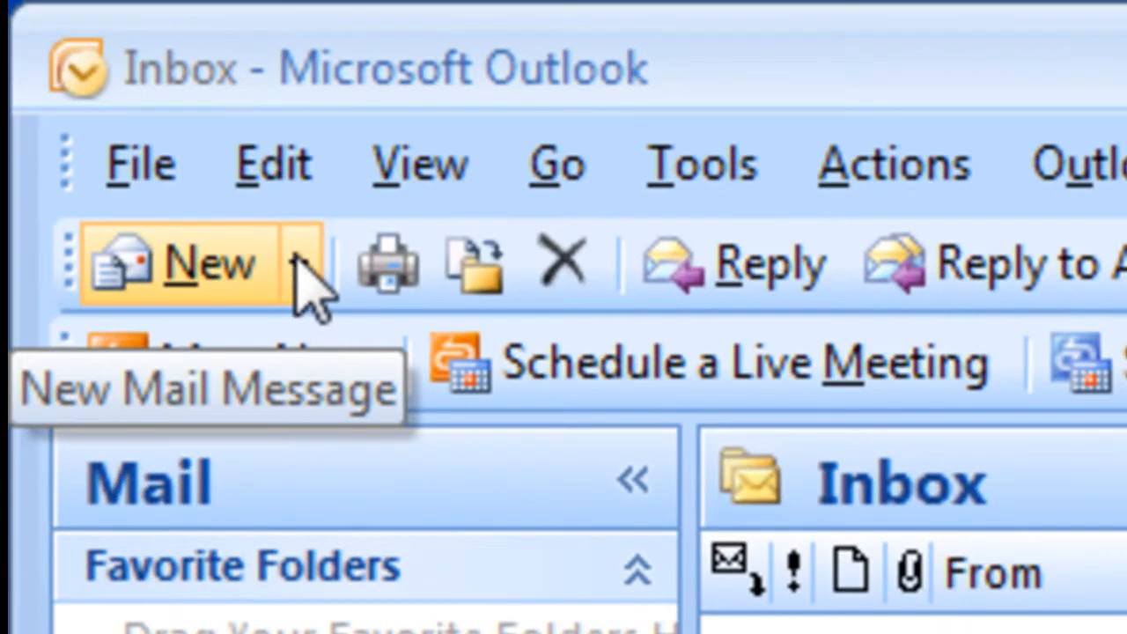
# - Create a new distribution list named K-2
pyautogui.click(298, 264)
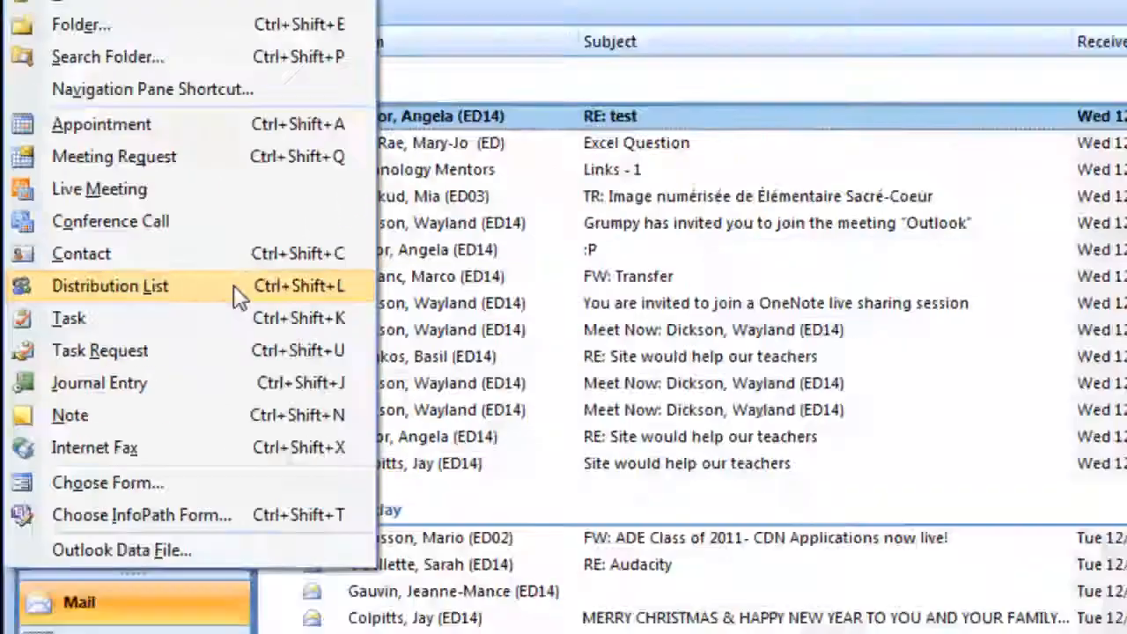
pyautogui.click(577, 352)
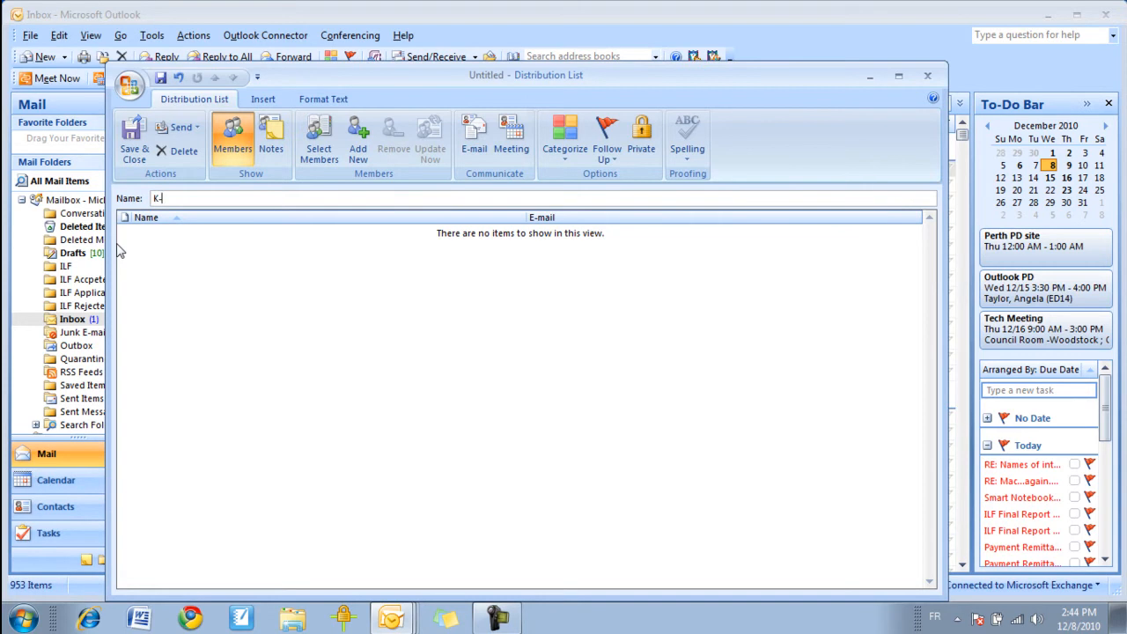
pyautogui.write('2')
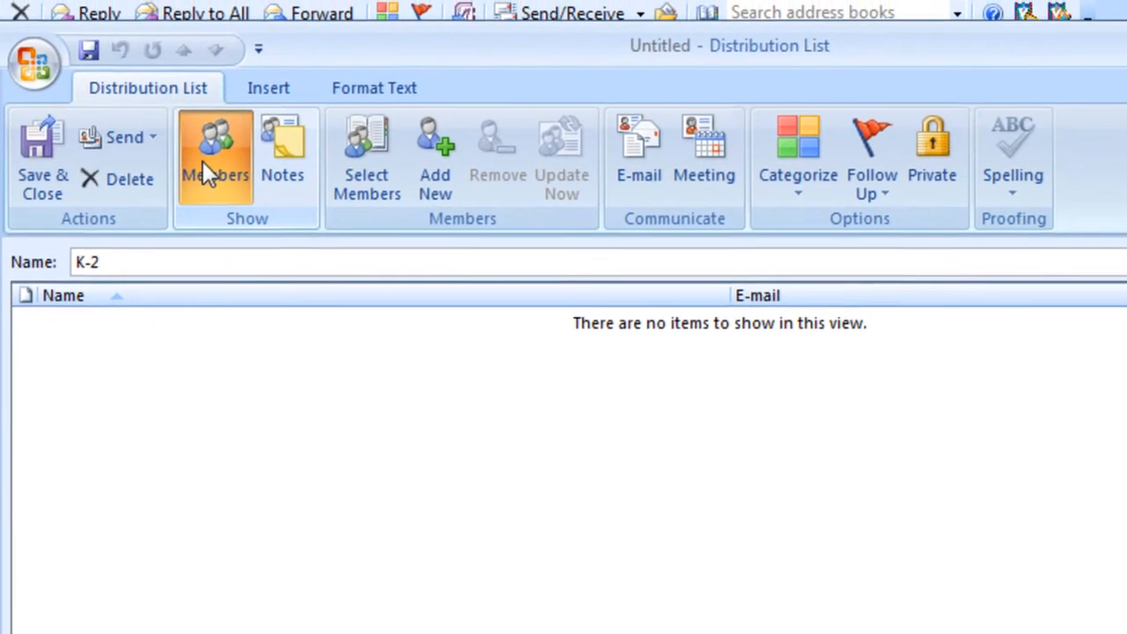
# - Add a colleague from the Global Address List as a member of the distribution list by searching their name
pyautogui.click(190, 428)
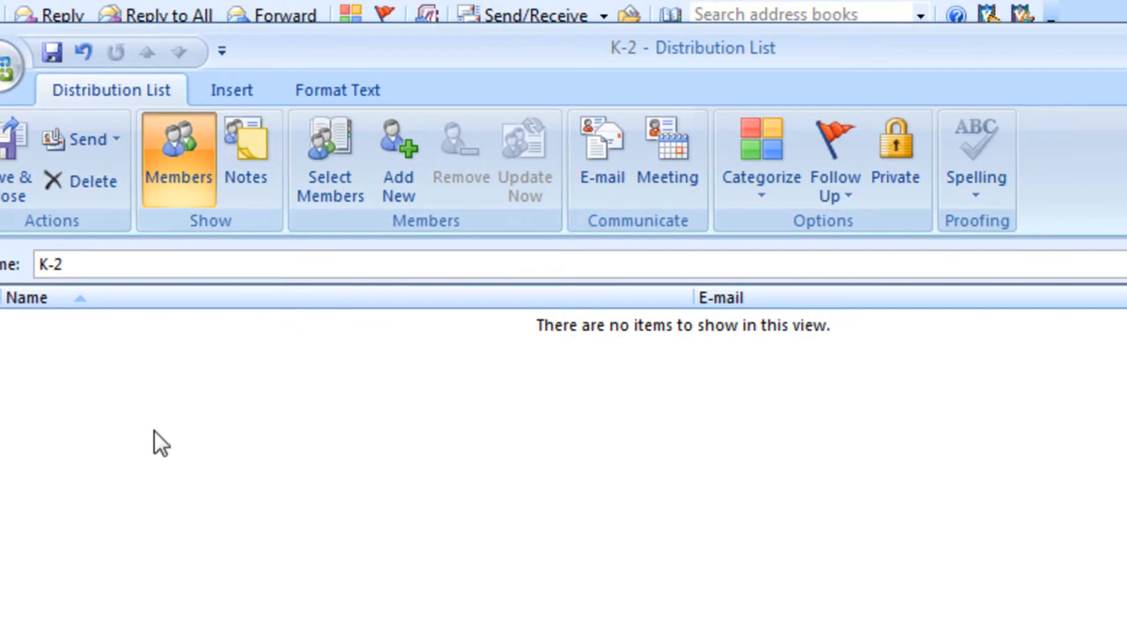
pyautogui.click(333, 166)
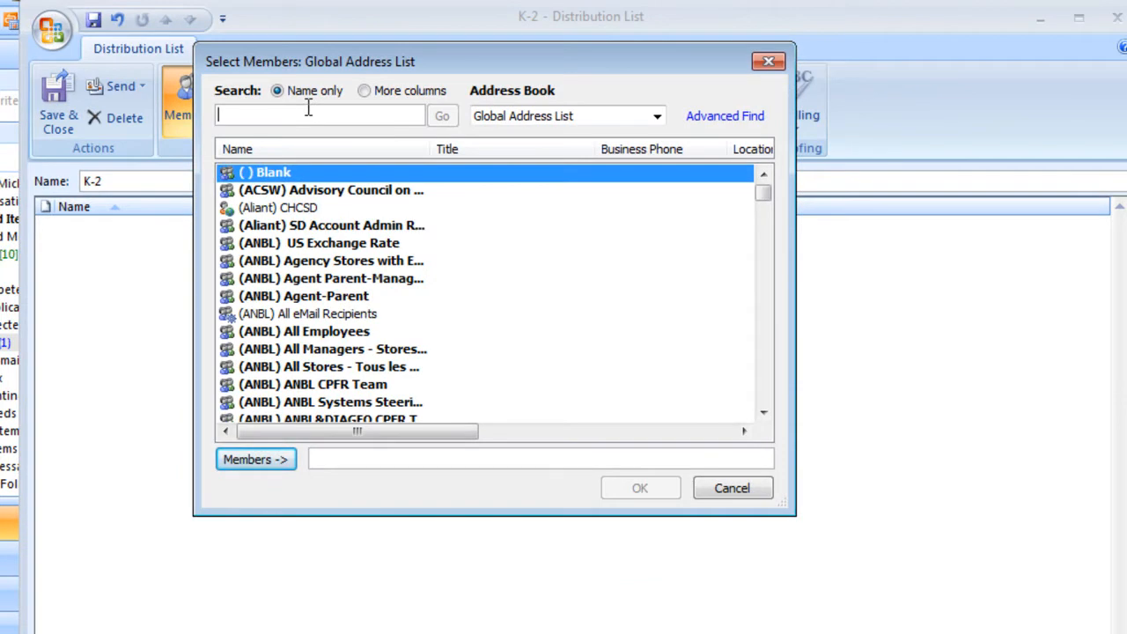
pyautogui.click(257, 465)
pyautogui.click(640, 489)
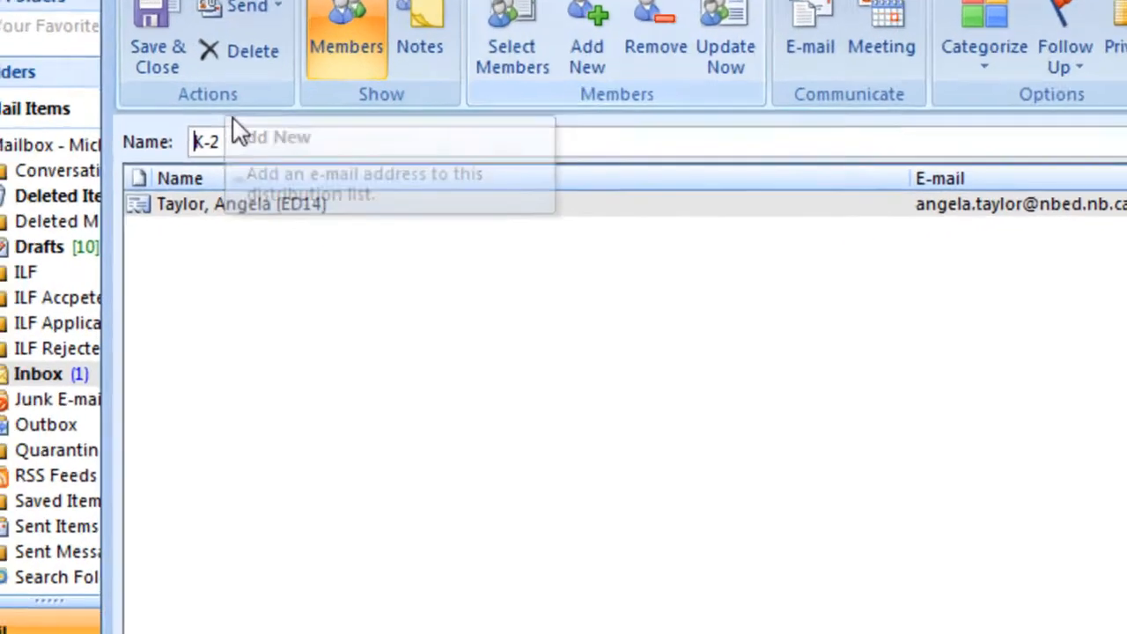
# - Rename the distribution list to Parents
pyautogui.click(128, 180)
pyautogui.press('BackSpace')
pyautogui.press('BackSpace')
pyautogui.press('BackSpace')
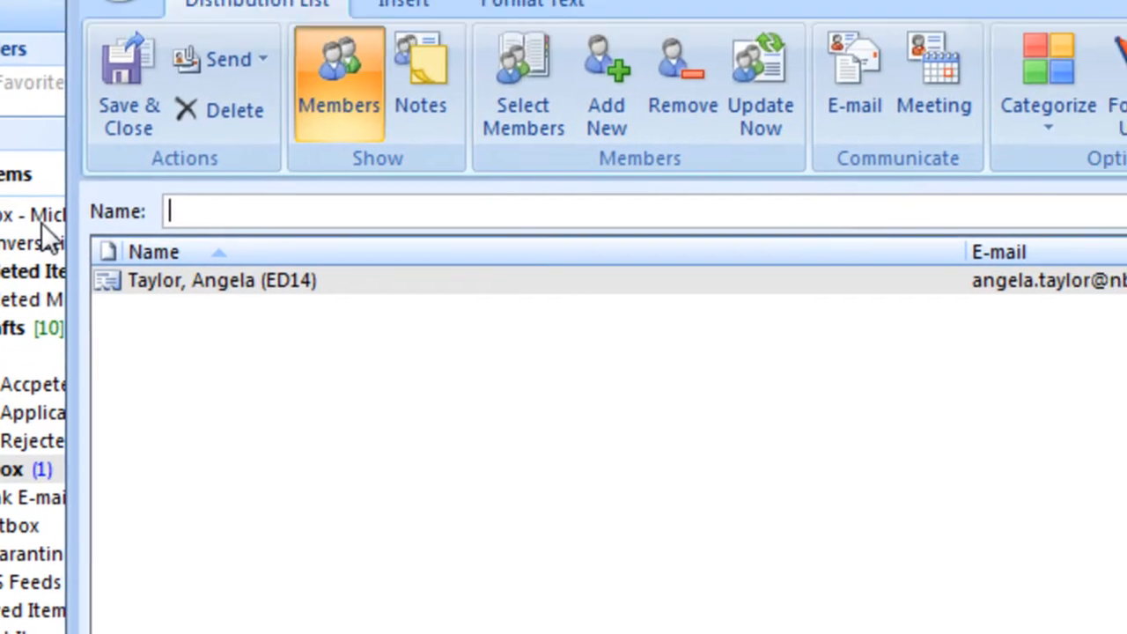
pyautogui.write('Parents')
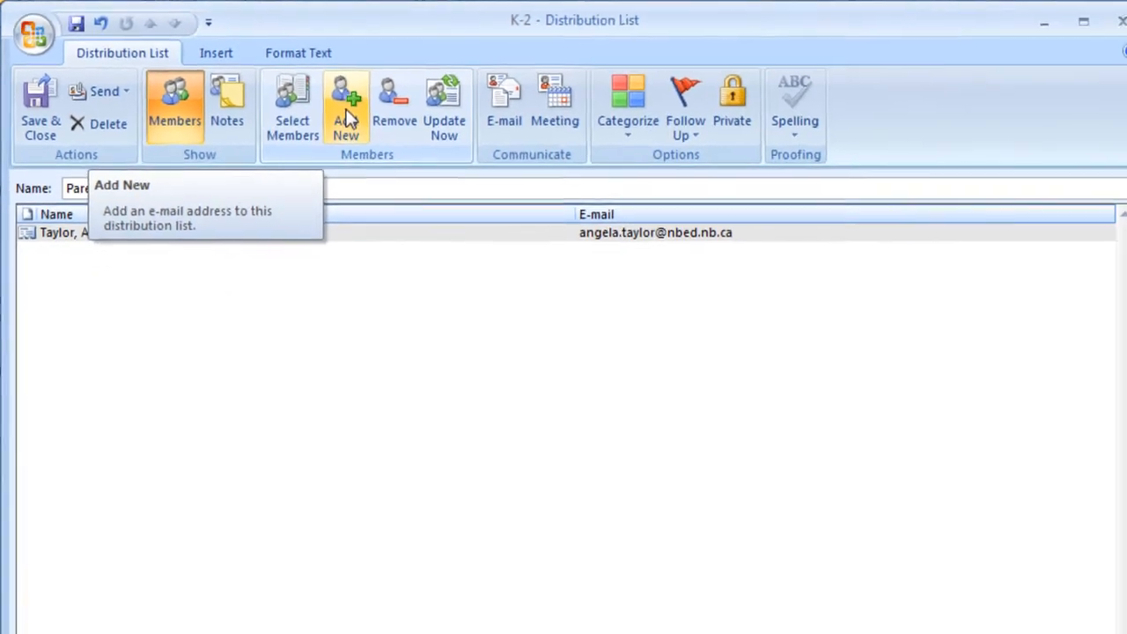
# - Add a new member with a display name and e-mail address, then save and close the list
pyautogui.click(346, 117)
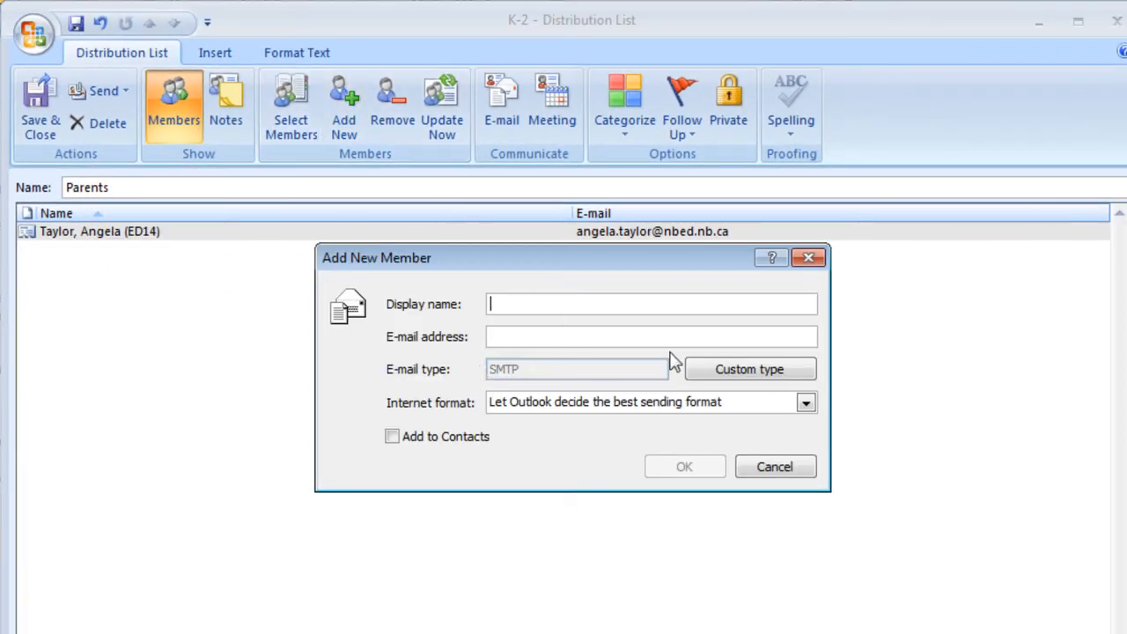
pyautogui.write('Jande')
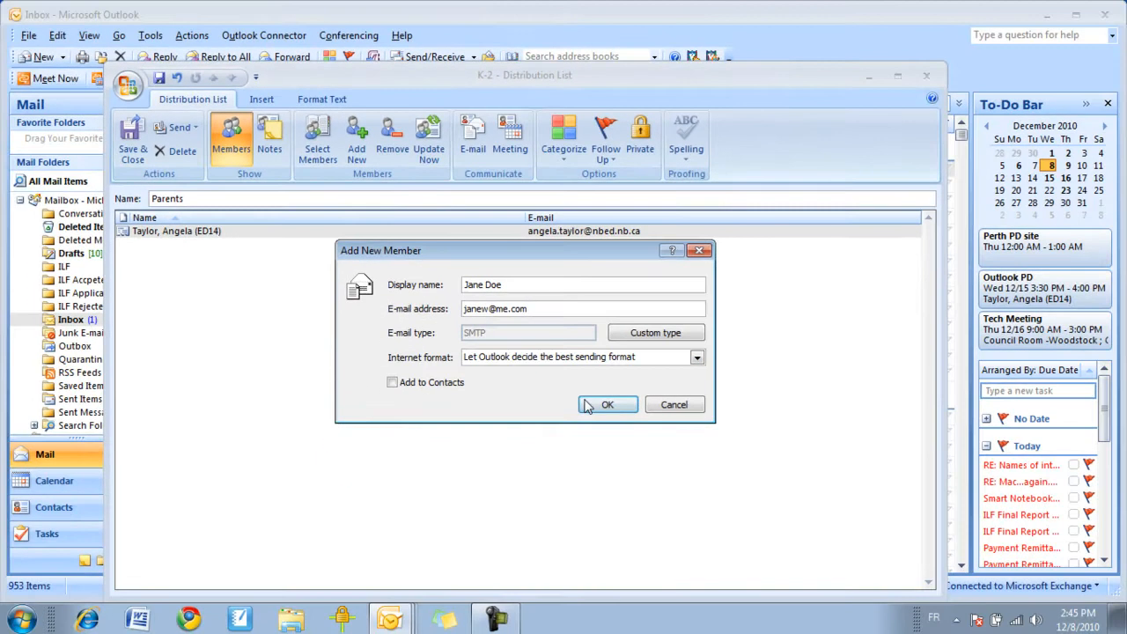
pyautogui.click(678, 465)
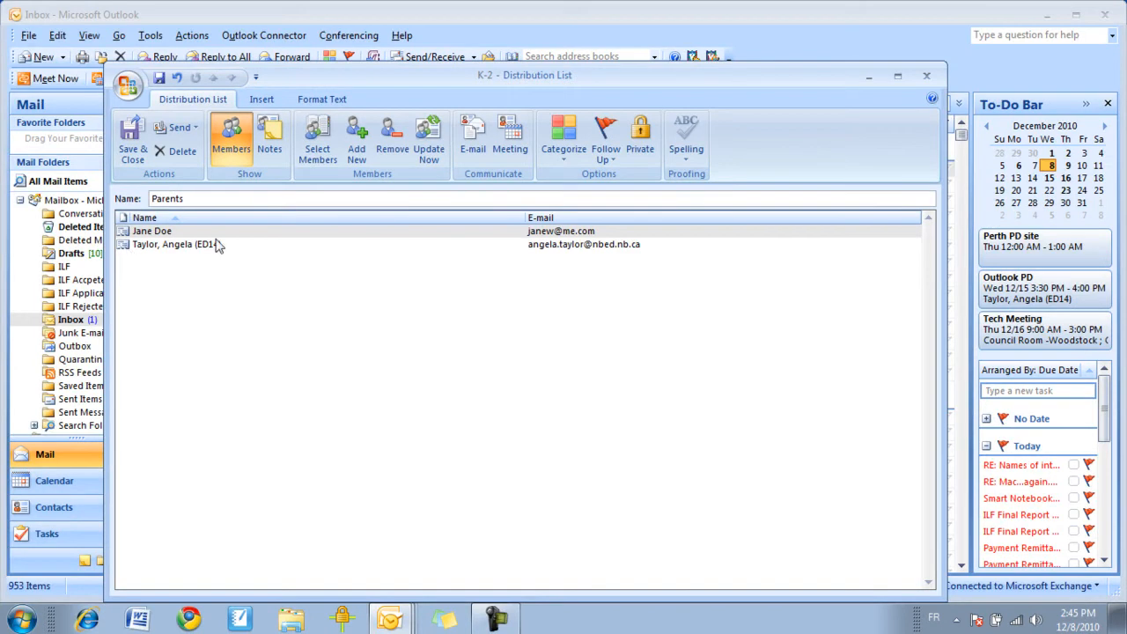
pyautogui.click(132, 144)
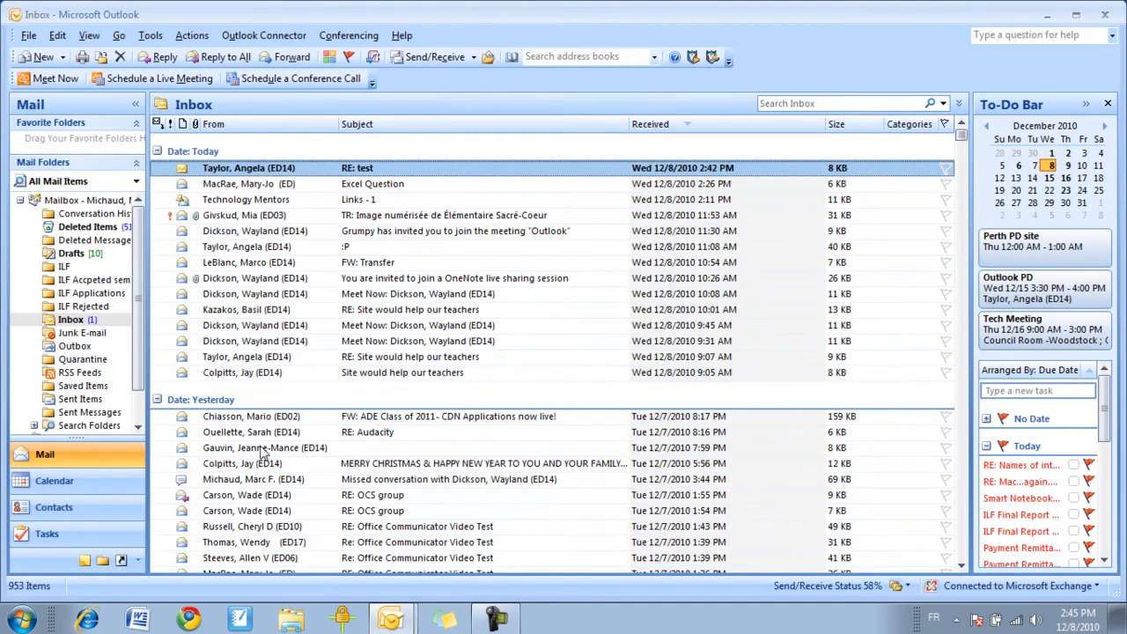
# - Open the Parents distribution list from the Contacts view
pyautogui.click(81, 513)
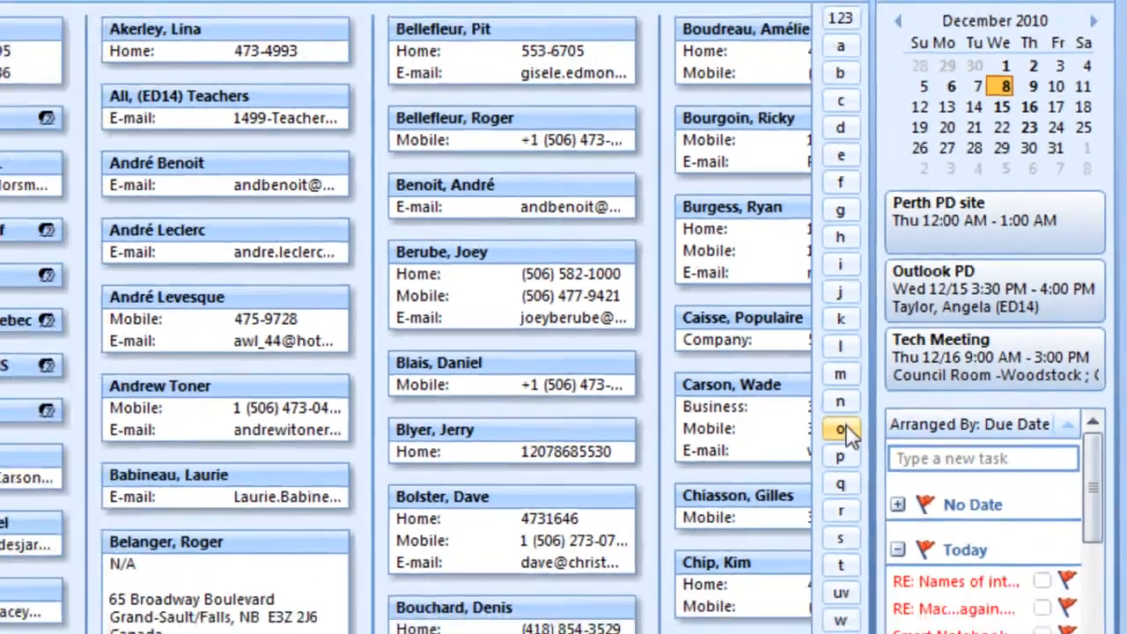
pyautogui.click(782, 489)
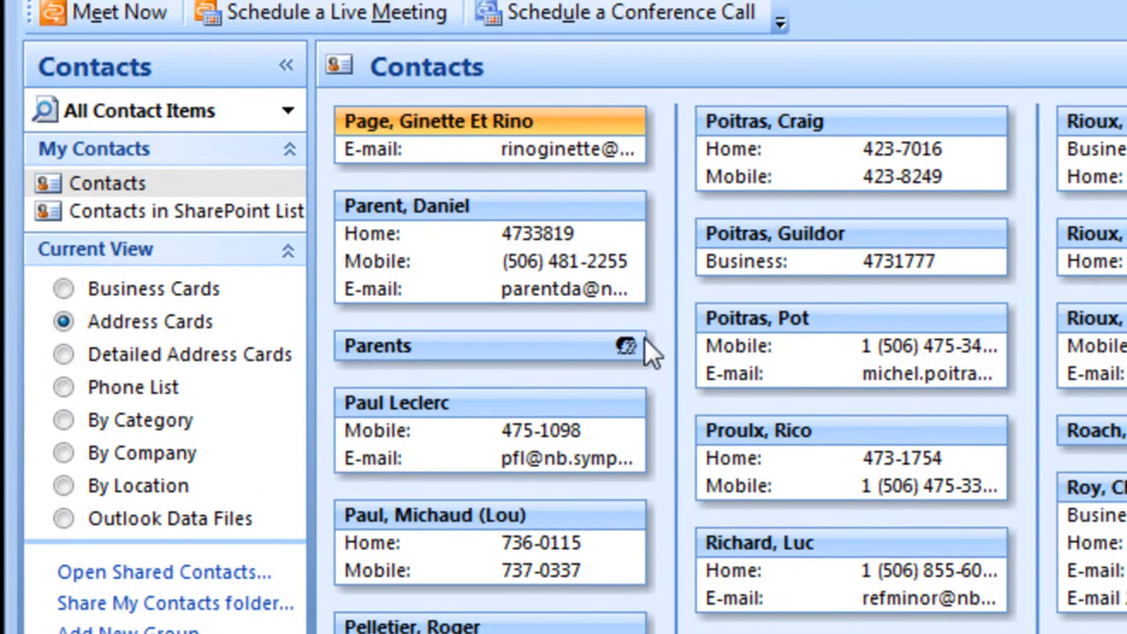
pyautogui.doubleClick(597, 348)
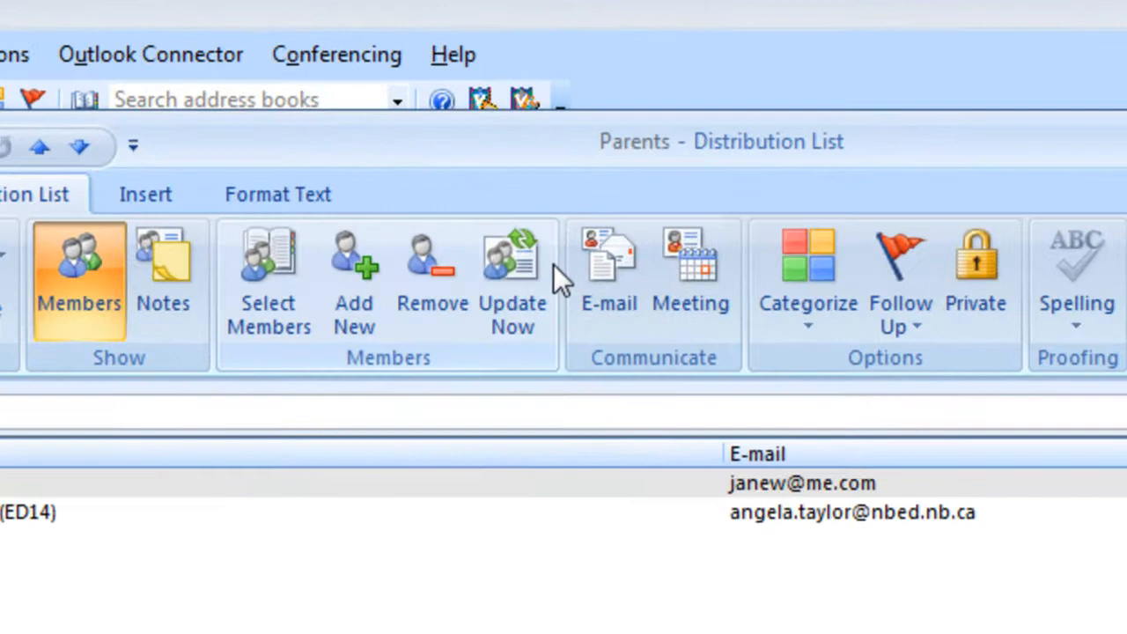
# - Compose a new e-mail addressed to the Parents distribution list
pyautogui.click(469, 130)
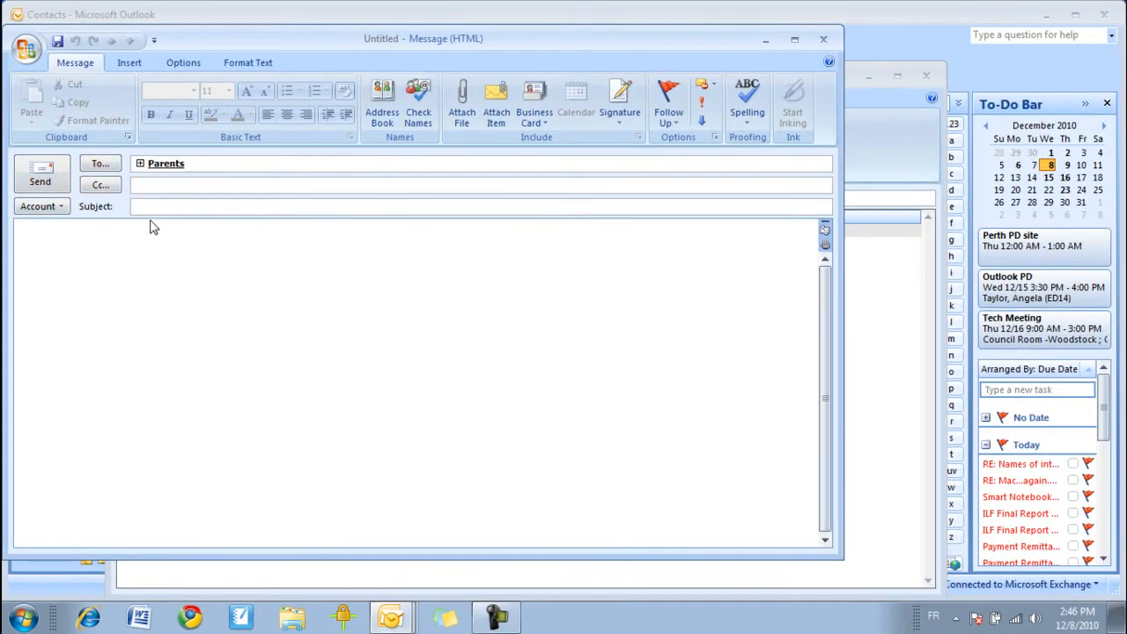
pyautogui.click(136, 279)
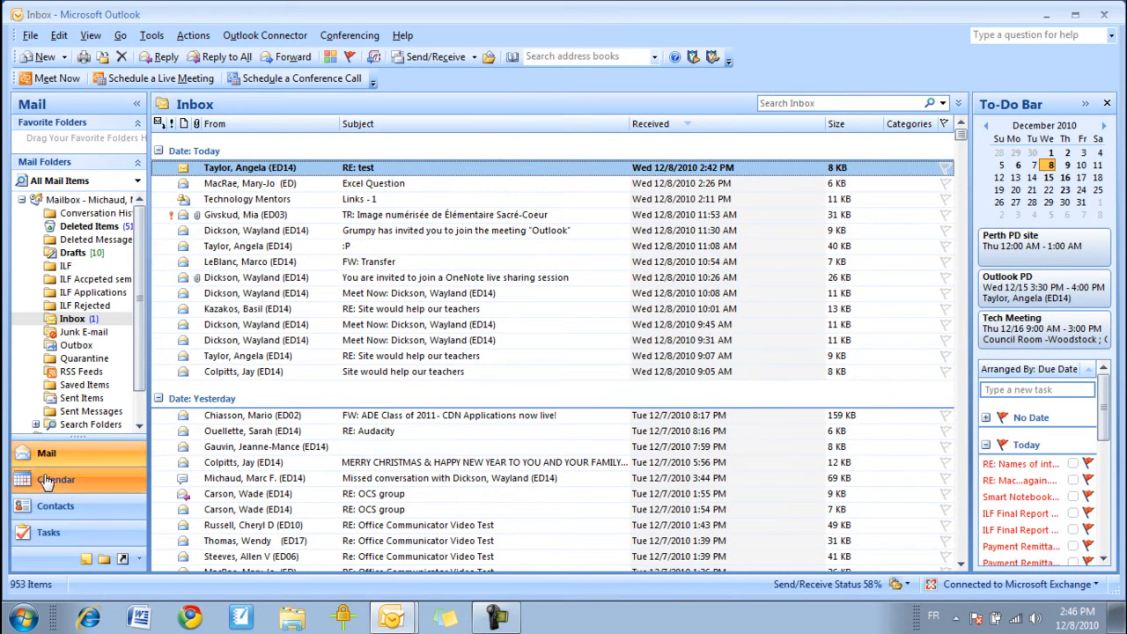
# - Switch between the Calendar and Mail views, ending in the month calendar
pyautogui.click(44, 481)
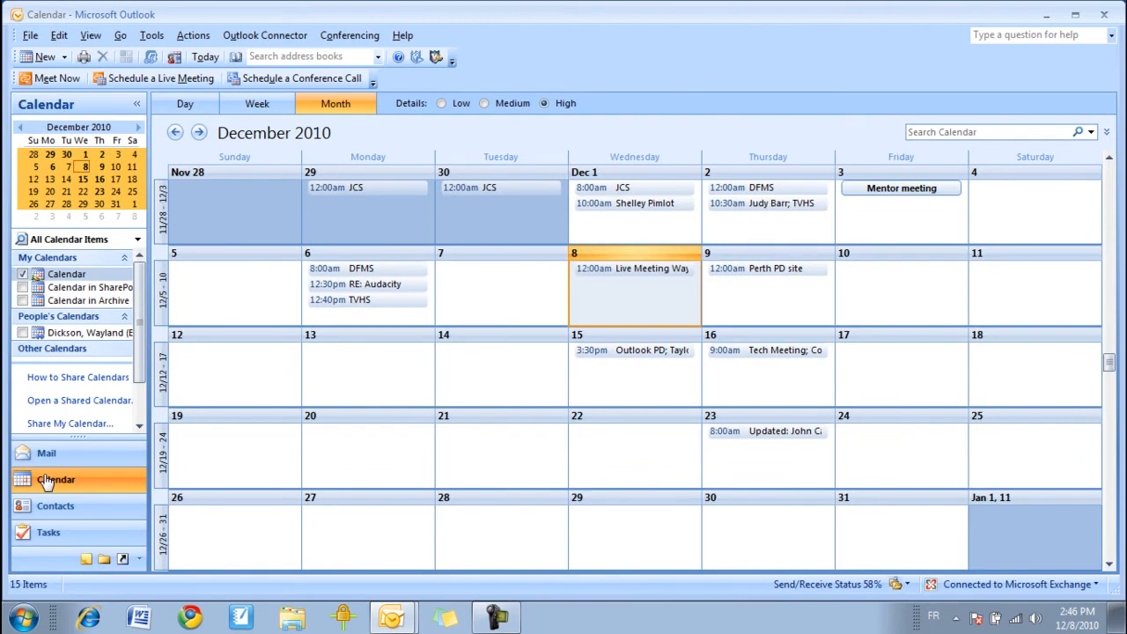
pyautogui.click(75, 455)
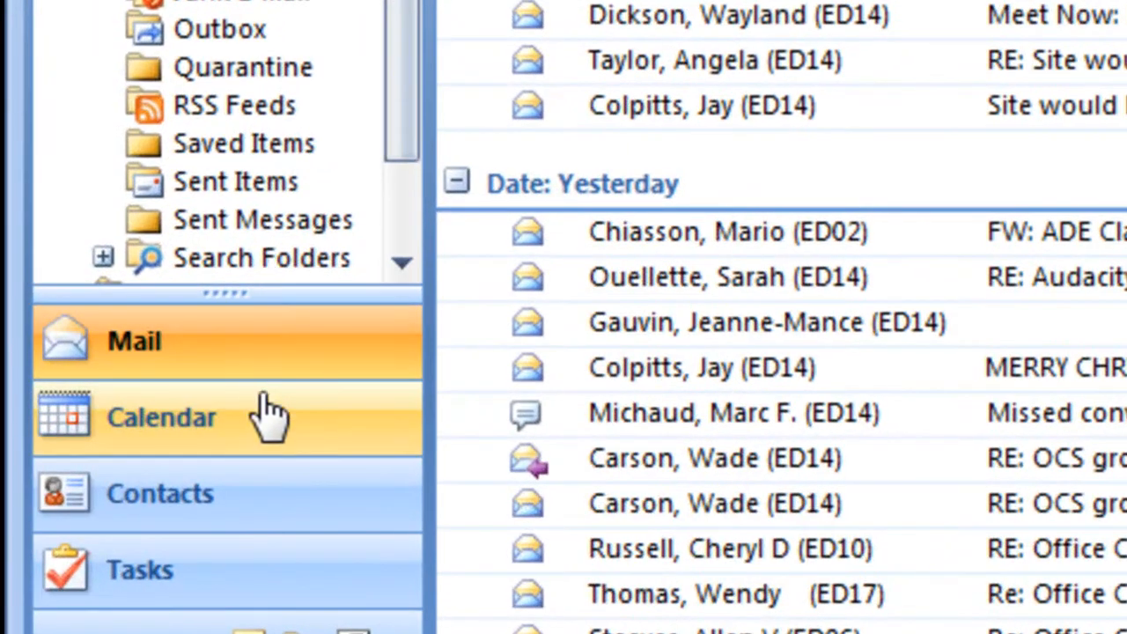
pyautogui.click(259, 403)
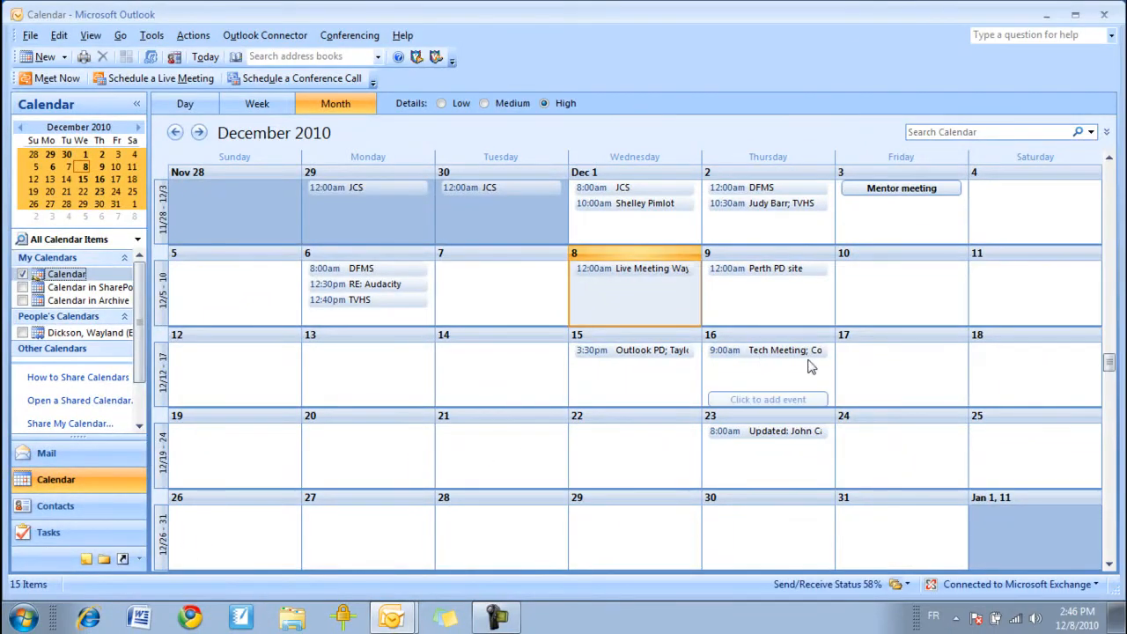
pyautogui.moveTo(806, 358)
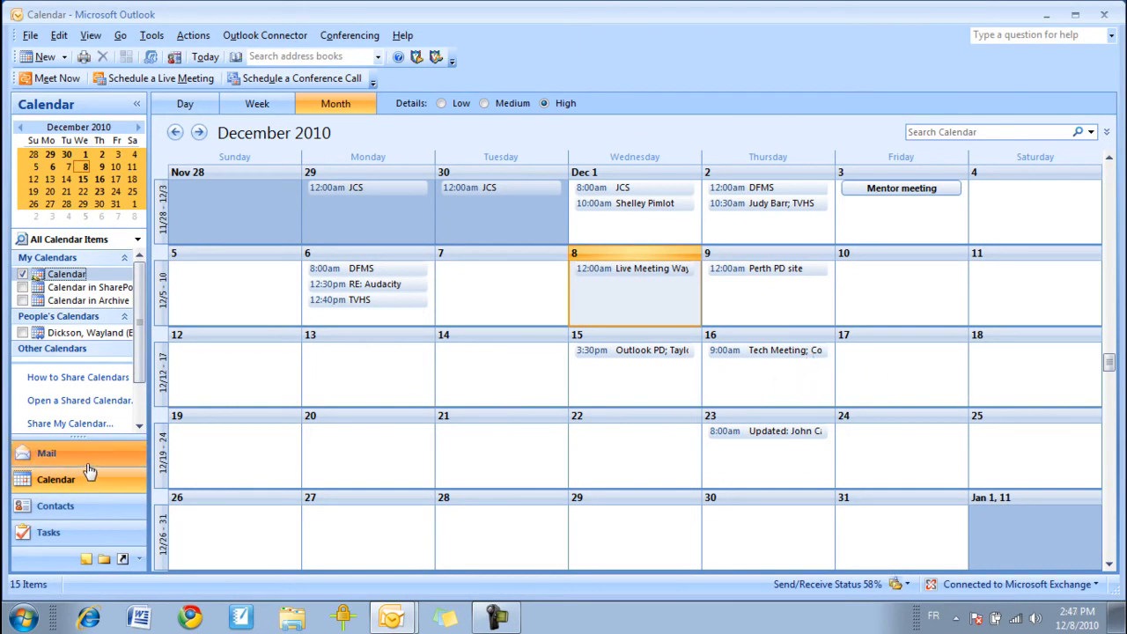
# - Return to Mail and turn the RE: test message into a new calendar appointment
pyautogui.click(49, 454)
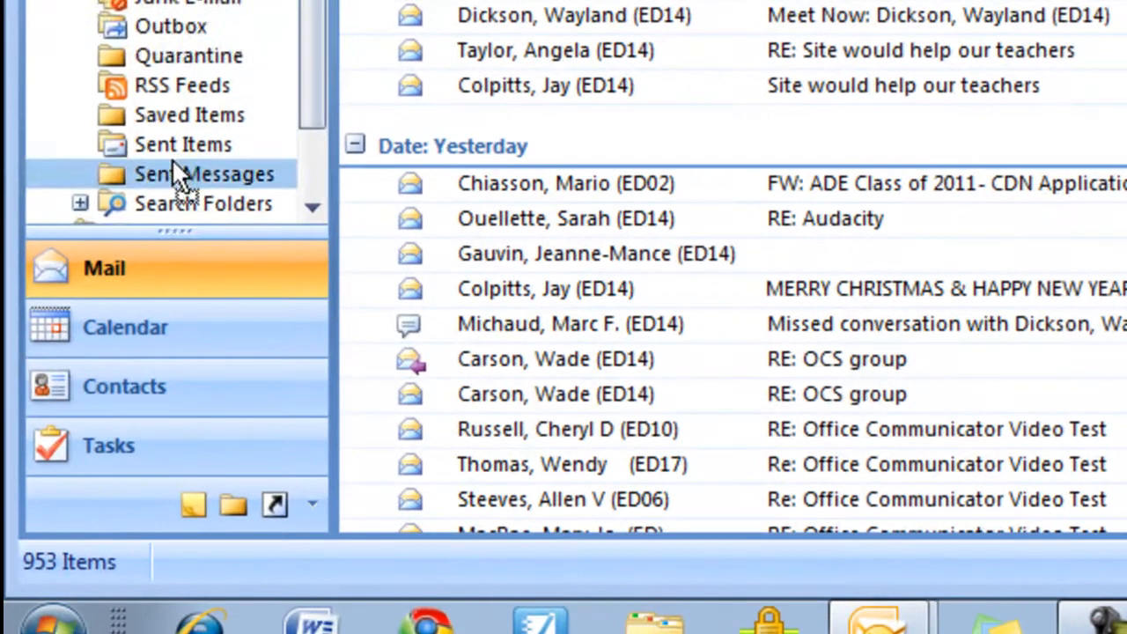
pyautogui.scroll(-1, 172, 158)
pyautogui.click(160, 334)
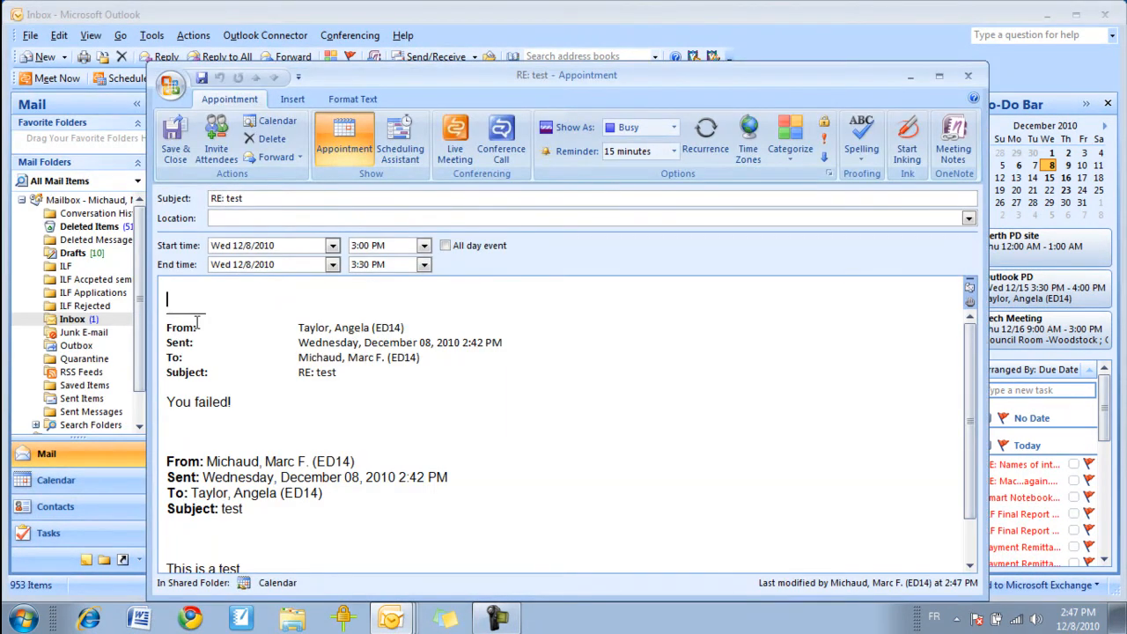
# - Set the appointment's start to Wednesday 12/15/2010 at 1:00 PM
pyautogui.click(332, 245)
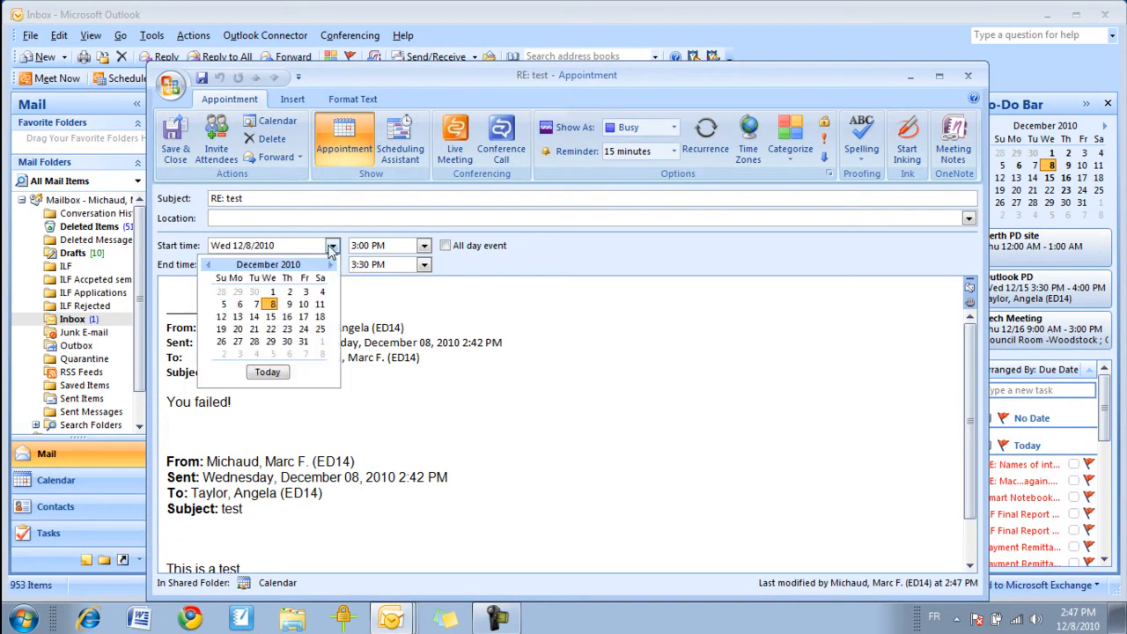
pyautogui.click(271, 316)
pyautogui.click(424, 266)
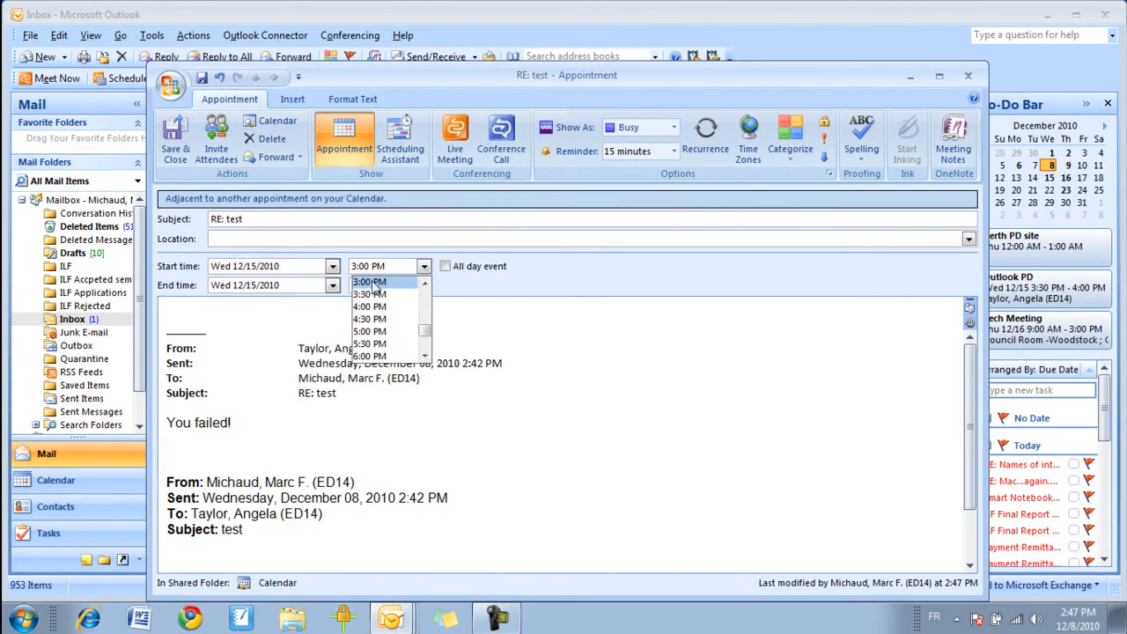
pyautogui.scroll(3, 381, 310)
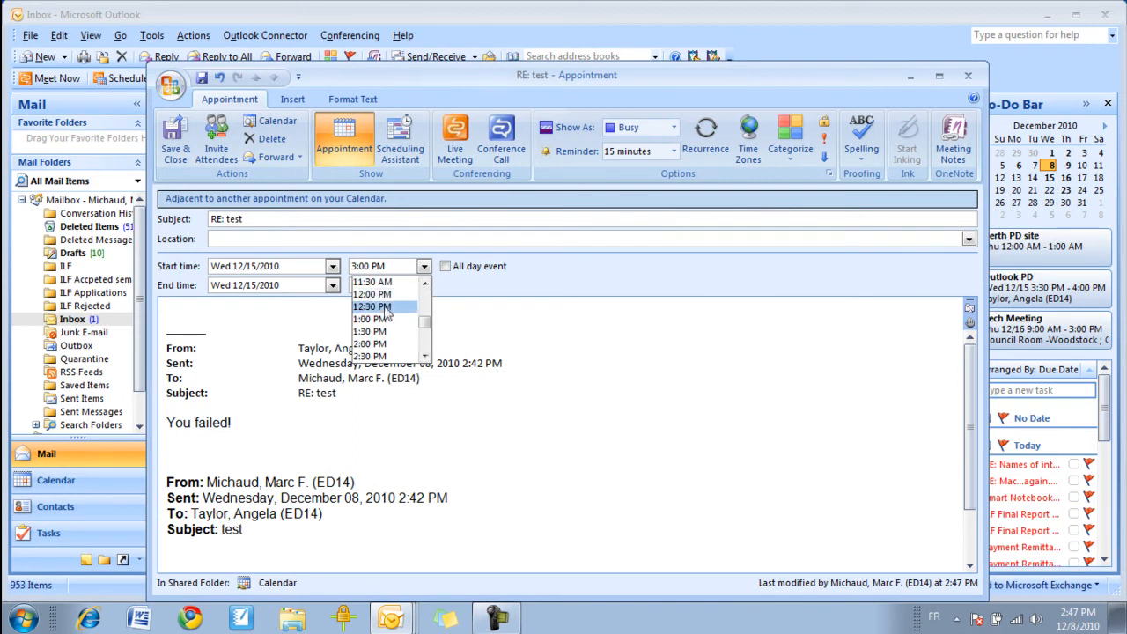
pyautogui.click(380, 318)
# - Add the note "What it's about." at the top of the appointment body
pyautogui.click(268, 297)
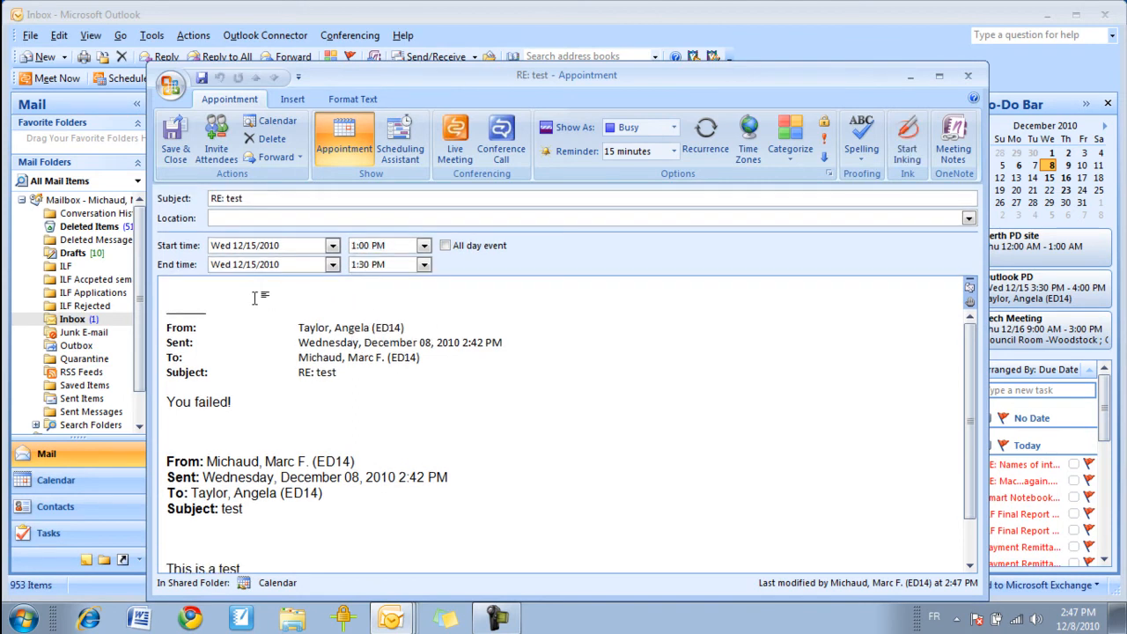
pyautogui.write('Whats its about.')
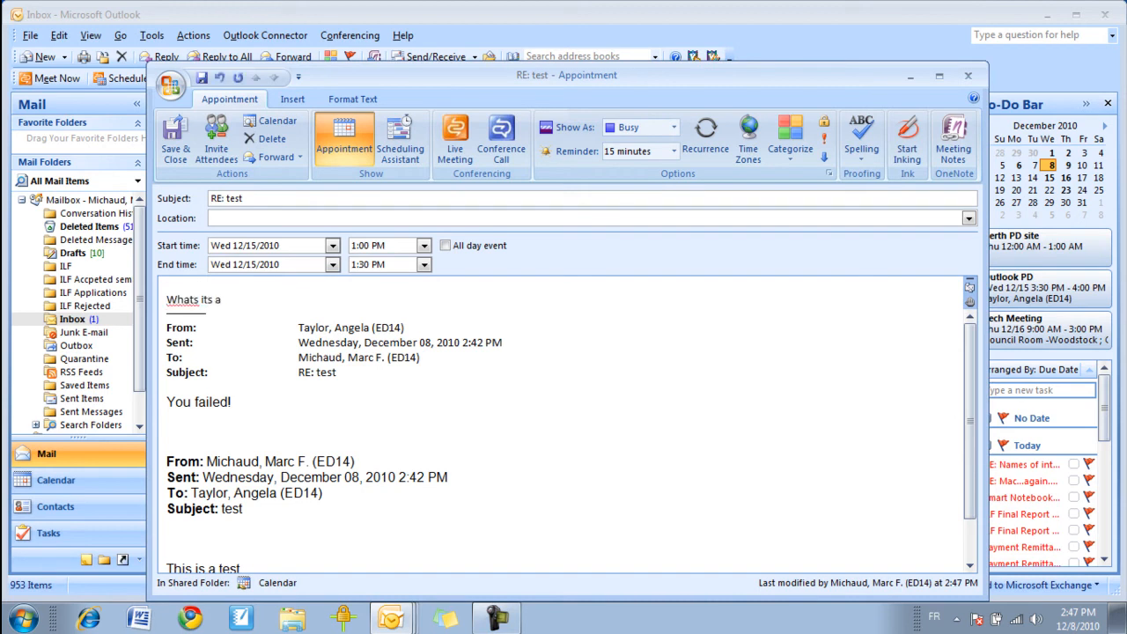
pyautogui.click(210, 301)
pyautogui.write("'")
pyautogui.click(196, 304)
pyautogui.press('Delete')
# - Save and close the appointment
pyautogui.scroll(-3, 288, 329)
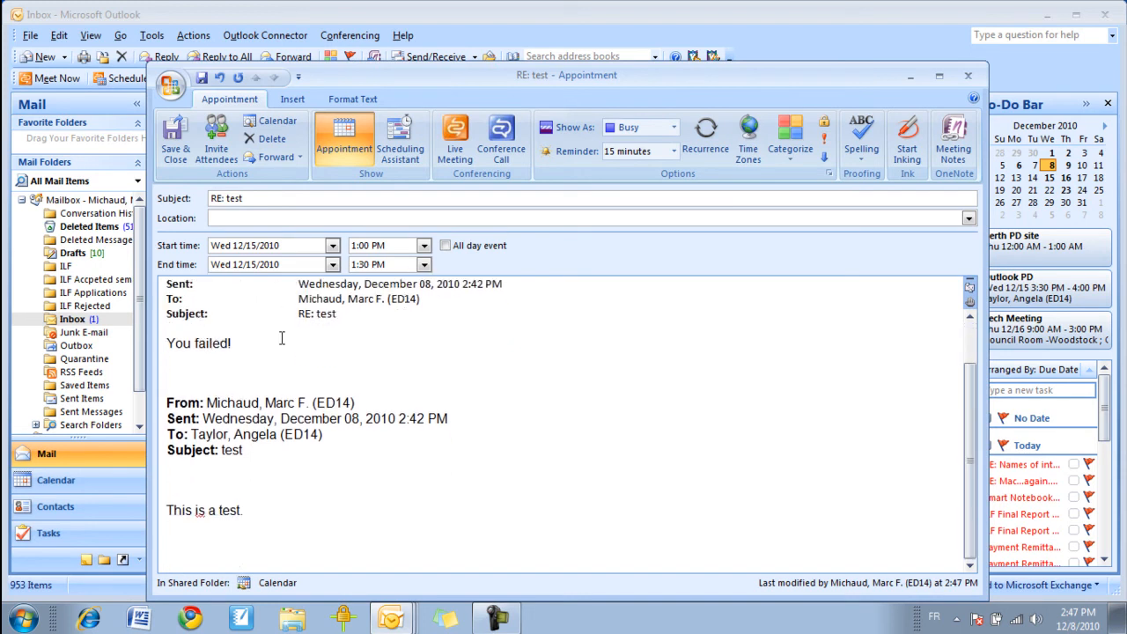
pyautogui.scroll(3, 278, 370)
pyautogui.scroll(-3, 277, 384)
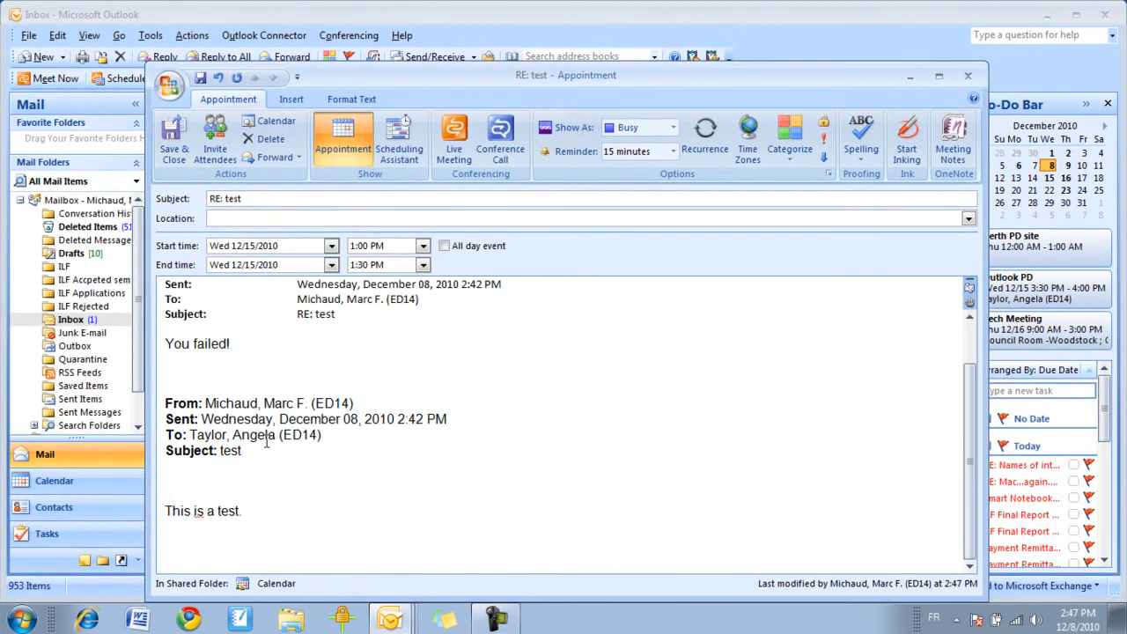
pyautogui.scroll(3, 268, 456)
pyautogui.scroll(-1, 268, 459)
pyautogui.scroll(3, 268, 463)
pyautogui.scroll(-3, 269, 467)
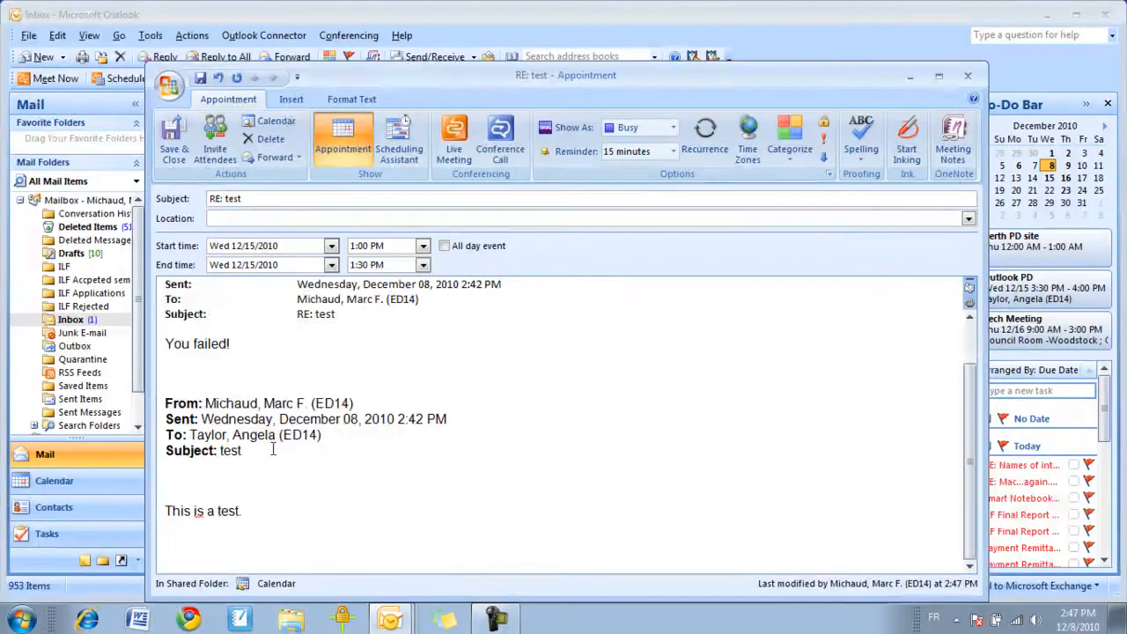
pyautogui.scroll(3, 271, 458)
pyautogui.click(173, 141)
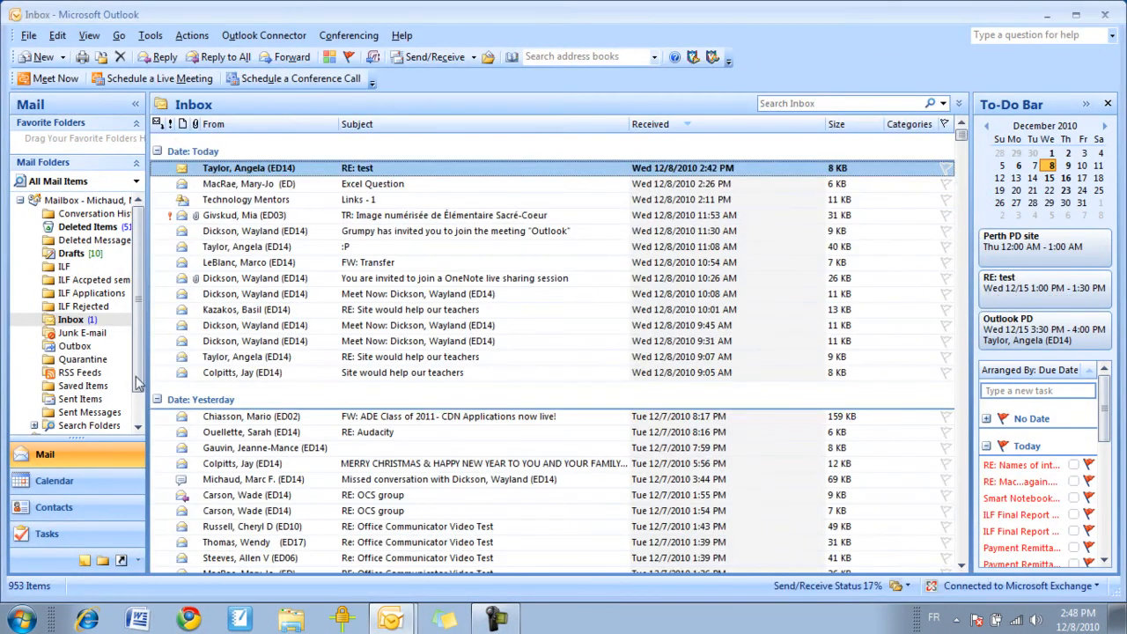
# - Open the RE: test appointment on December 15 from the month calendar
pyautogui.click(79, 480)
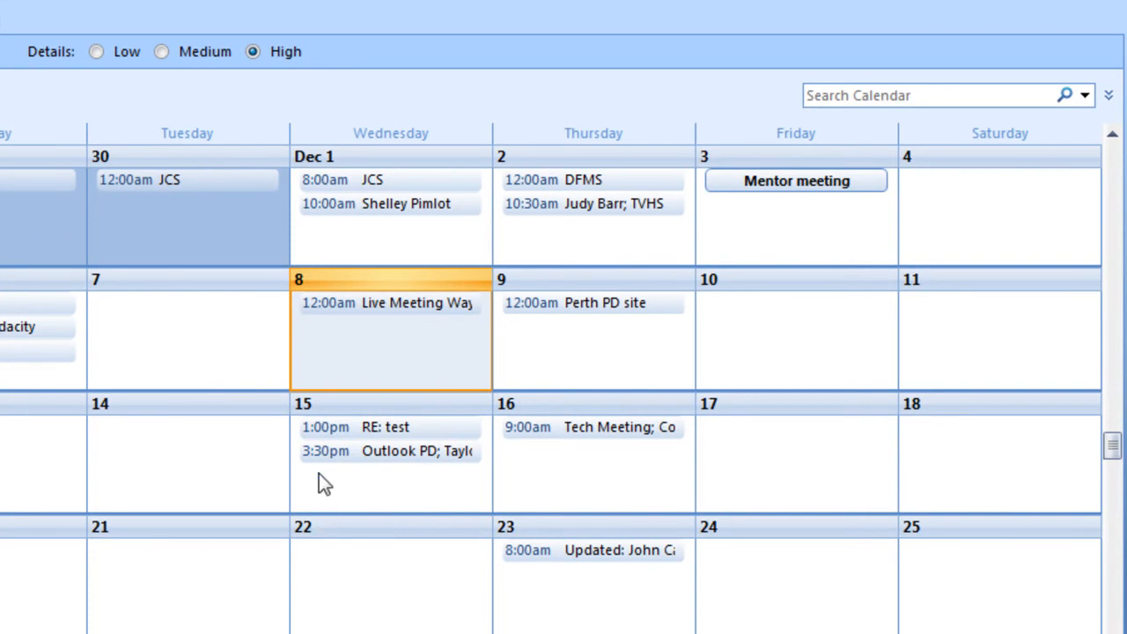
pyautogui.click(380, 427)
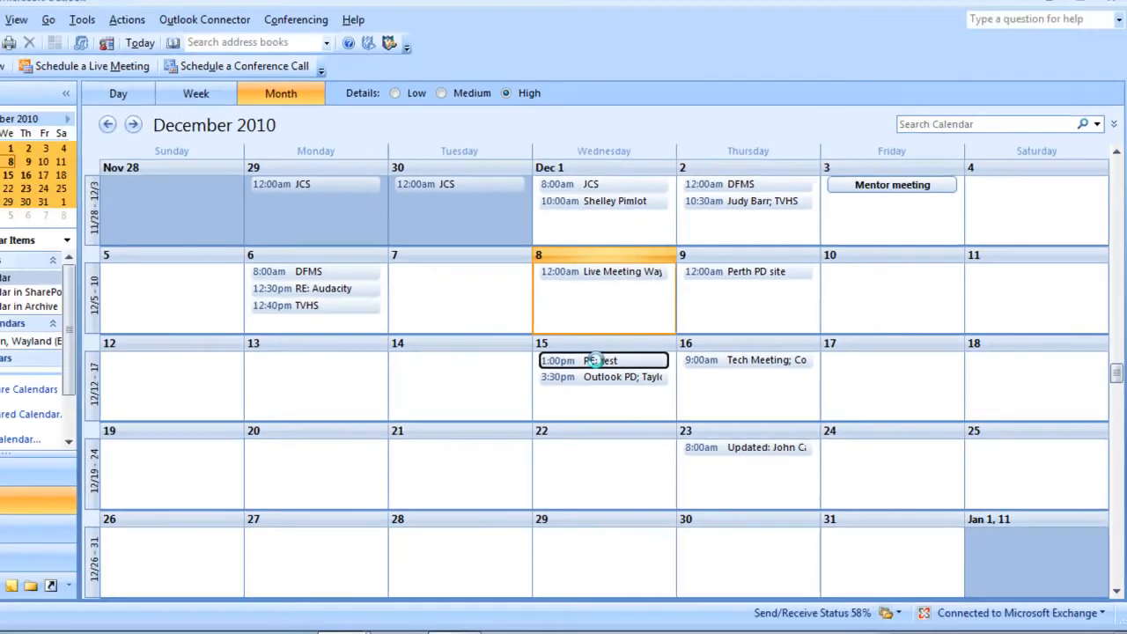
pyautogui.doubleClick(597, 360)
pyautogui.scroll(-3, 338, 391)
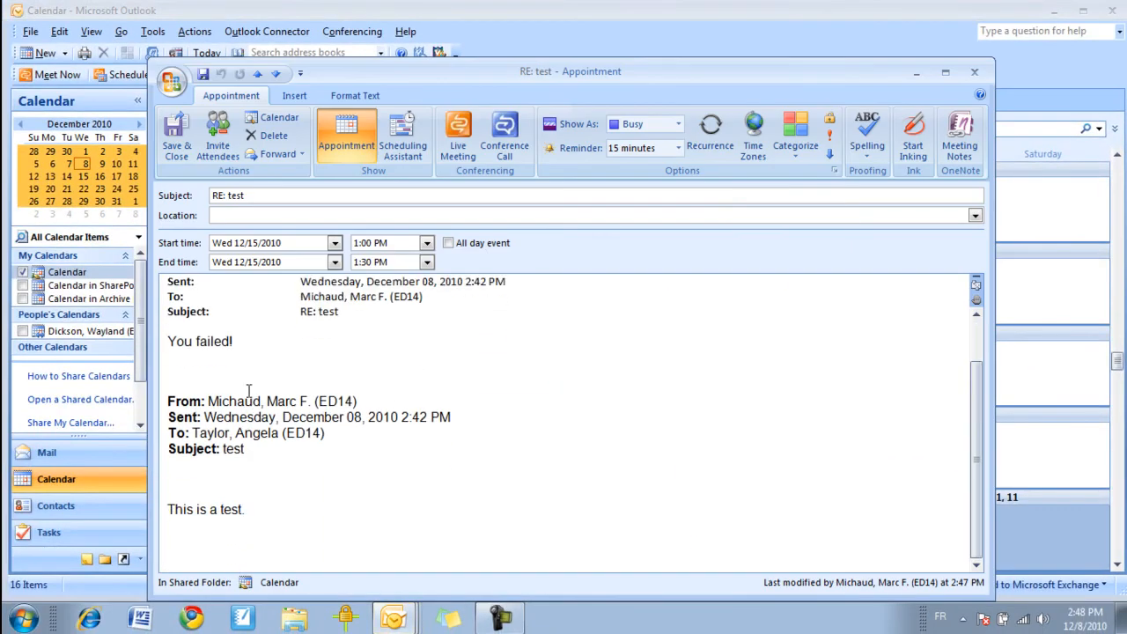